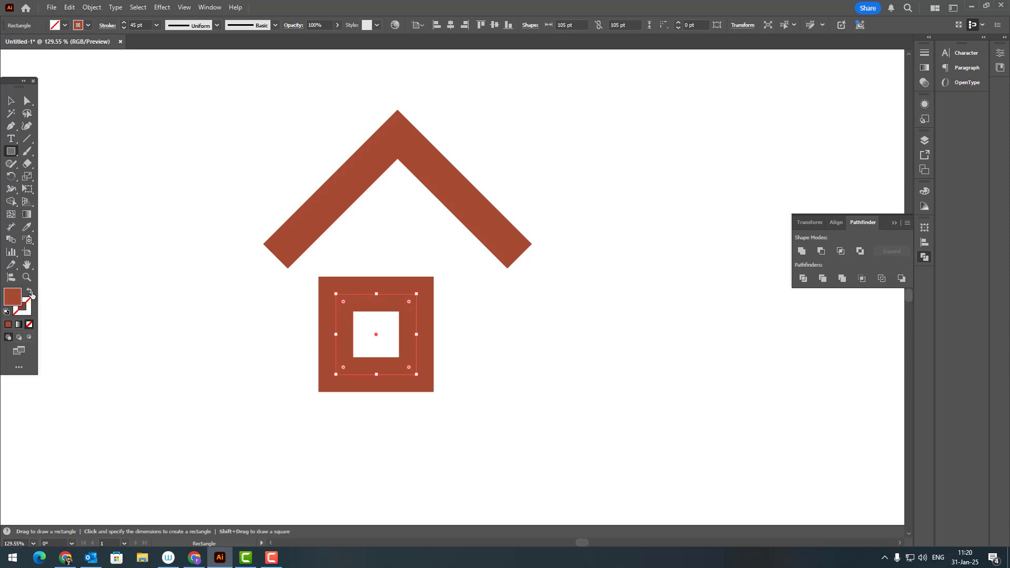
Step: Swap the square's stroke colour to its fill and set the fill to light orange F9BA80
{"action": "left_click", "coordinate": [30, 291]}
{"action": "double_click", "coordinate": [12, 297]}
{"action": "left_click_drag", "start_coordinate": [845, 238], "coordinate": [846, 229]}
{"action": "left_click", "coordinate": [748, 109]}
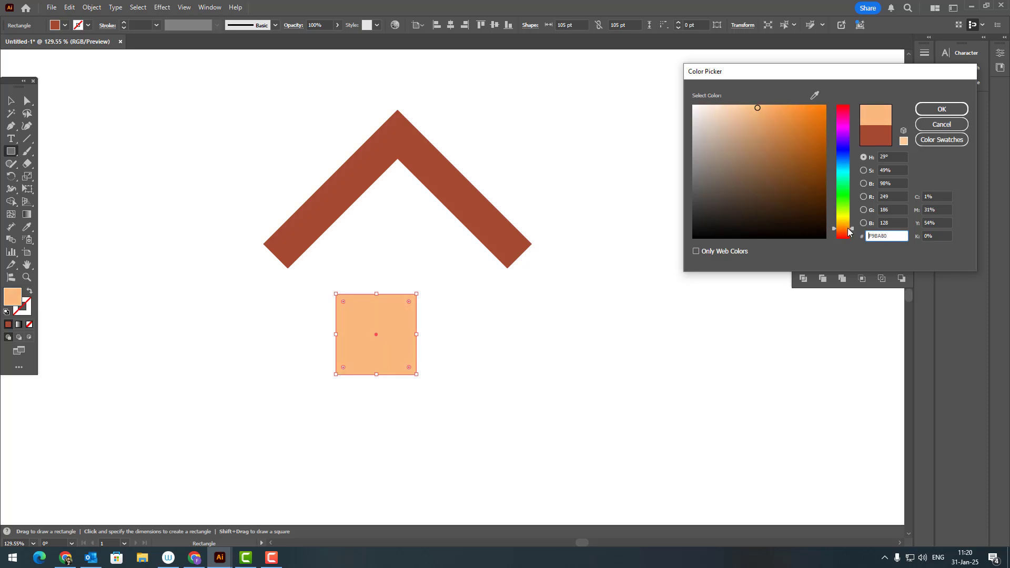
{"action": "left_click", "coordinate": [942, 108]}
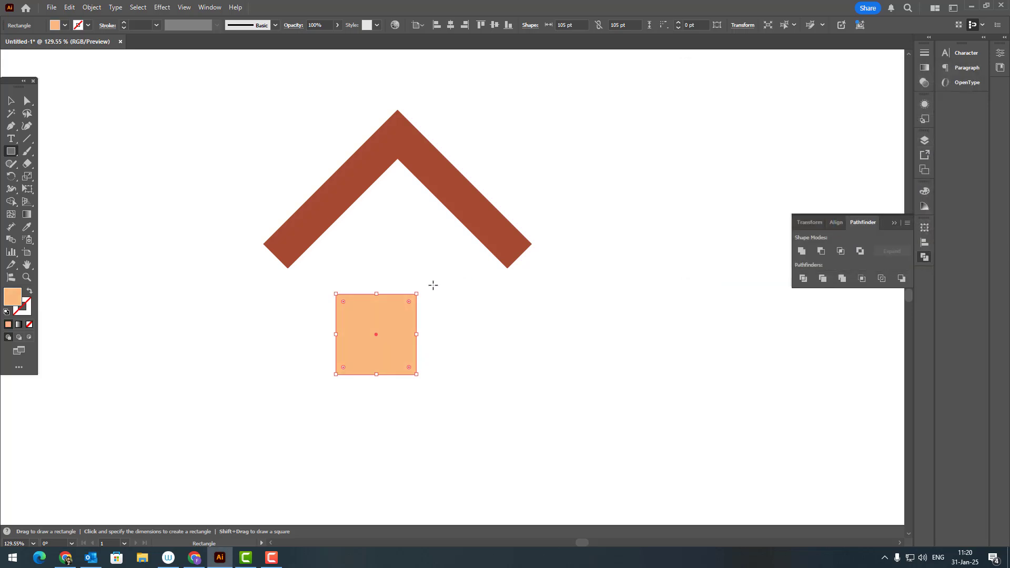
Step: Rotate the orange square 45° into a diamond, enlarge it to about 272 pt wide, and centre it beneath the roof
{"action": "left_click", "coordinate": [10, 100]}
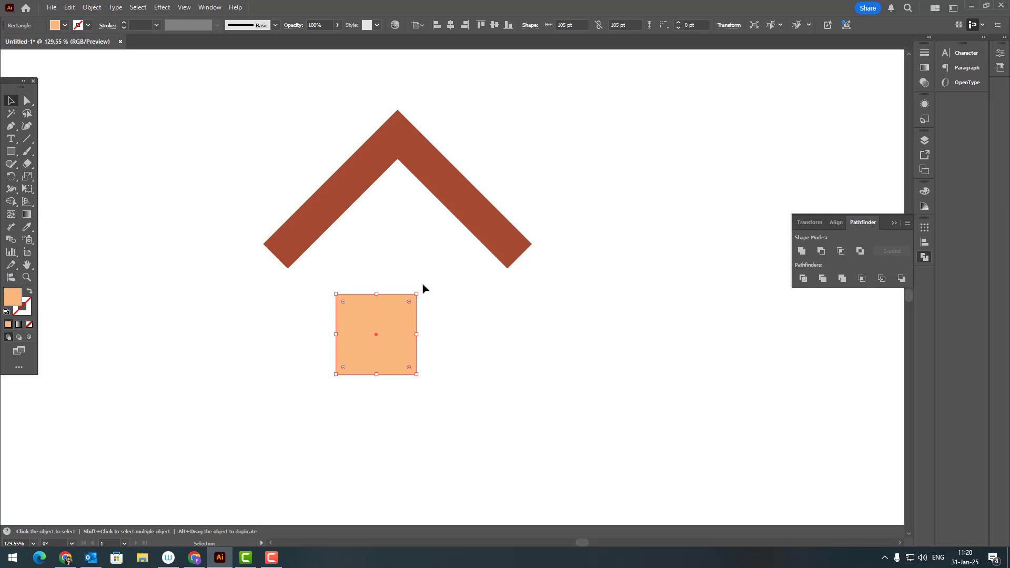
{"action": "left_click_drag", "start_coordinate": [421, 290], "coordinate": [472, 370]}
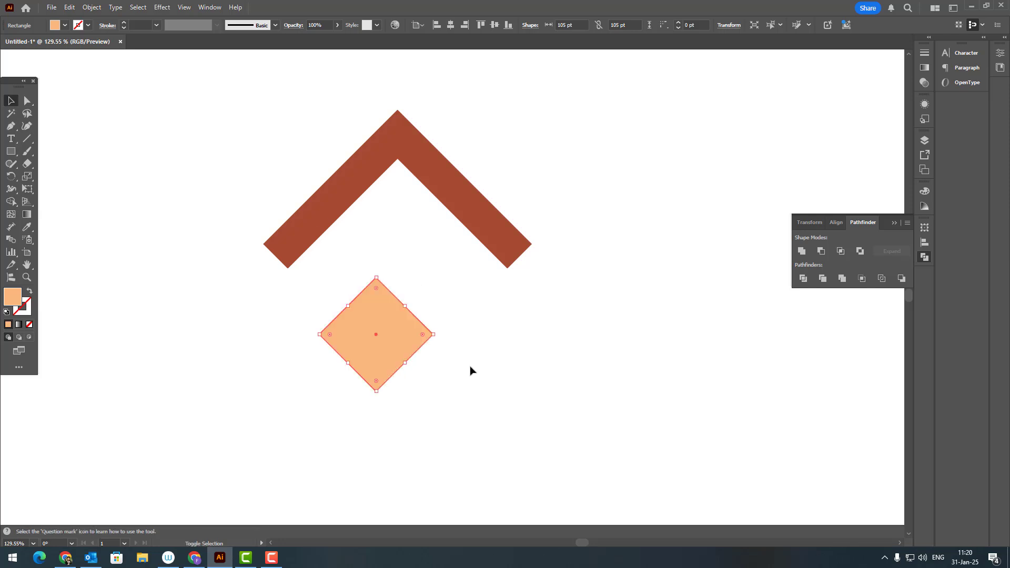
{"action": "left_click_drag", "start_coordinate": [394, 338], "coordinate": [526, 256]}
{"action": "left_click", "coordinate": [521, 359]}
{"action": "left_click_drag", "start_coordinate": [428, 280], "coordinate": [430, 339]}
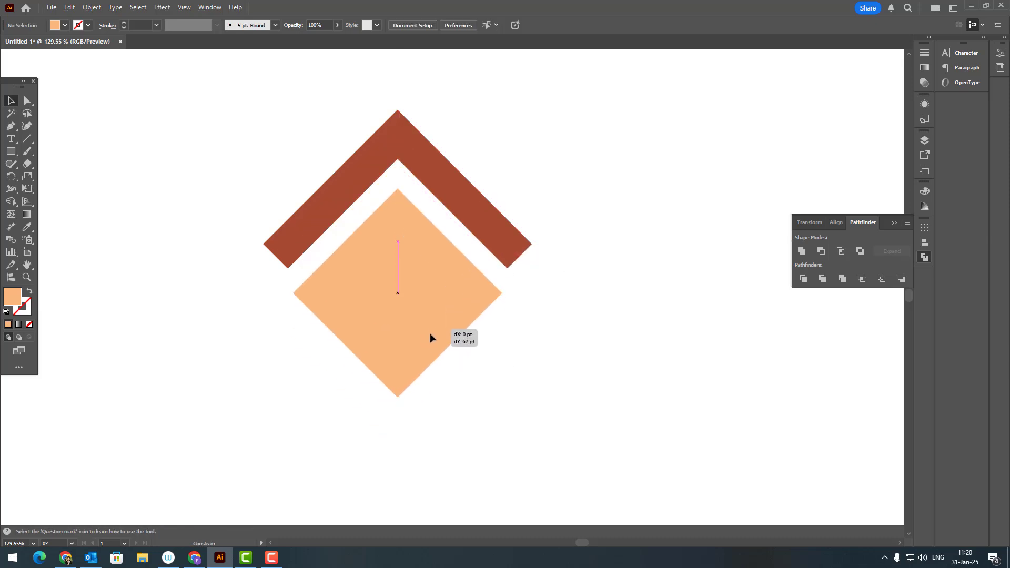
{"action": "left_click", "coordinate": [474, 422]}
Step: Draw a 272 pt wide rectangle down from the diamond's side corners and shorten it to 181 pt high
{"action": "left_click_drag", "start_coordinate": [473, 422], "coordinate": [452, 374]}
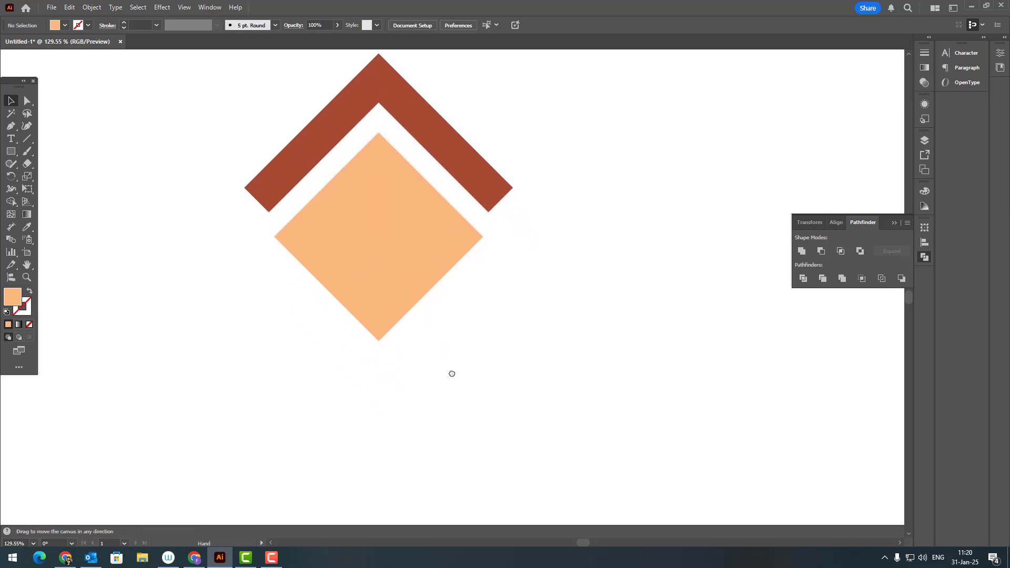
{"action": "left_click", "coordinate": [9, 153]}
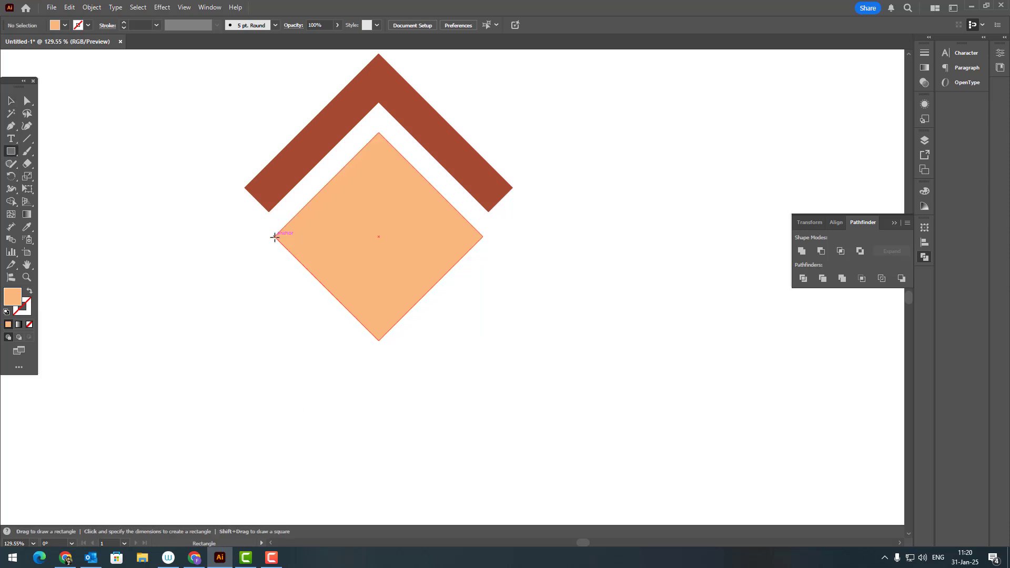
{"action": "left_click_drag", "start_coordinate": [275, 237], "coordinate": [484, 472]}
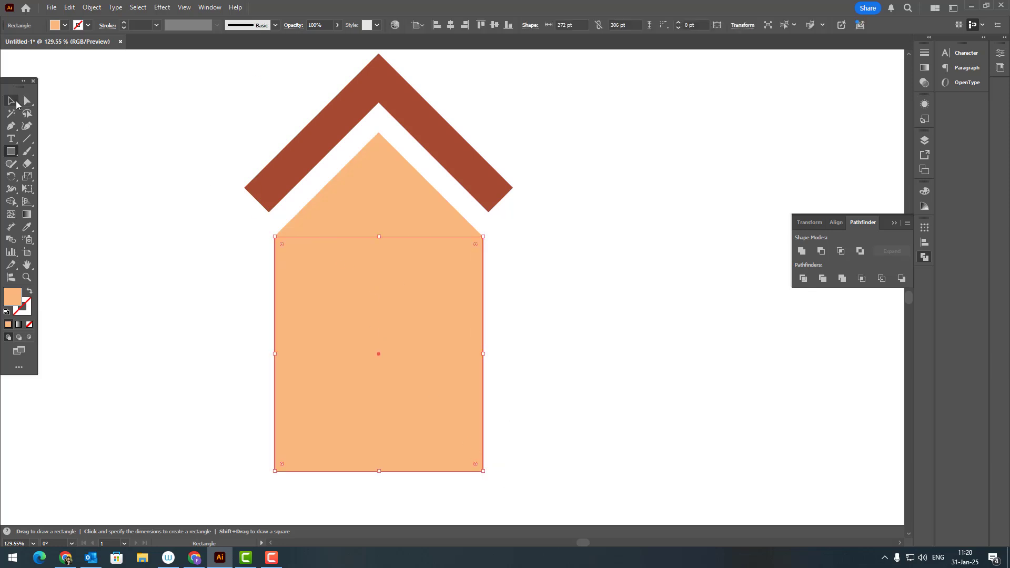
{"action": "left_click", "coordinate": [17, 104]}
{"action": "left_click_drag", "start_coordinate": [379, 473], "coordinate": [375, 374]}
{"action": "left_click", "coordinate": [546, 390]}
{"action": "left_click_drag", "start_coordinate": [539, 368], "coordinate": [536, 387]}
Step: Taper the rectangle symmetrically with the Free Transform perspective distort so its base is narrower than its upper edge
{"action": "left_click", "coordinate": [435, 316]}
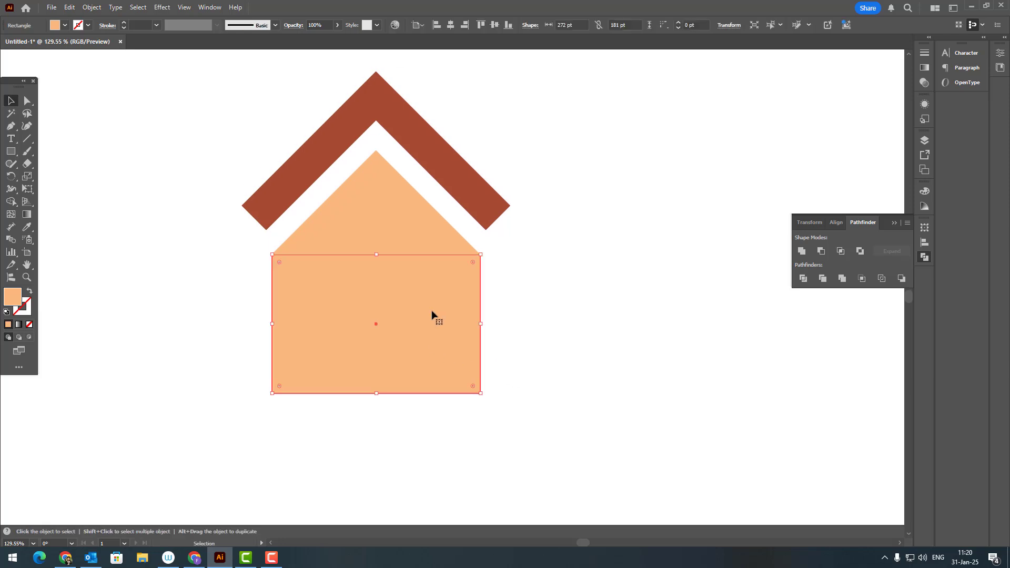
{"action": "key", "text": "z"}
{"action": "left_click_drag", "start_coordinate": [440, 237], "coordinate": [381, 334]}
{"action": "key", "text": "e"}
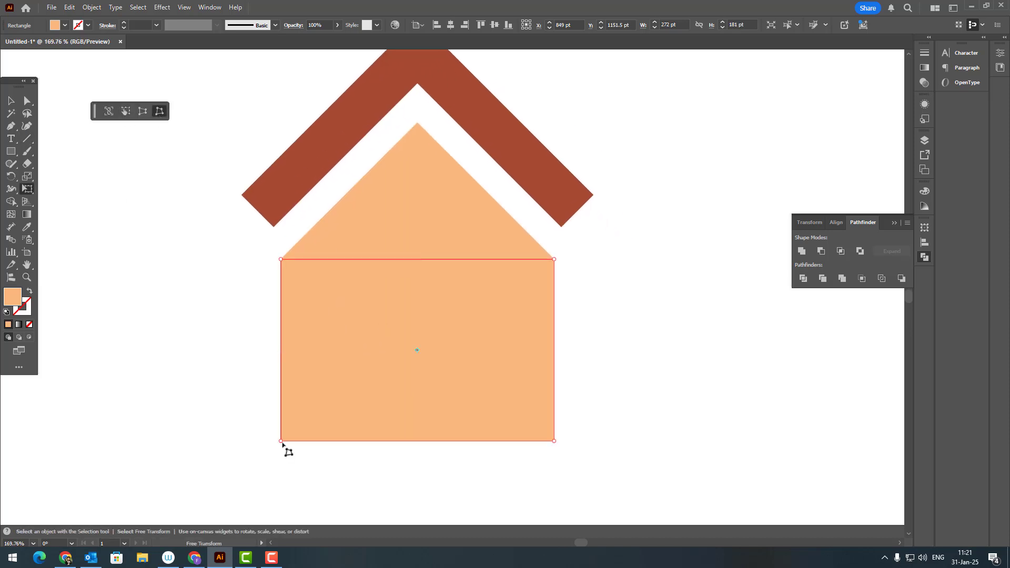
{"action": "left_click_drag", "start_coordinate": [283, 443], "coordinate": [327, 456]}
{"action": "left_click", "coordinate": [11, 100]}
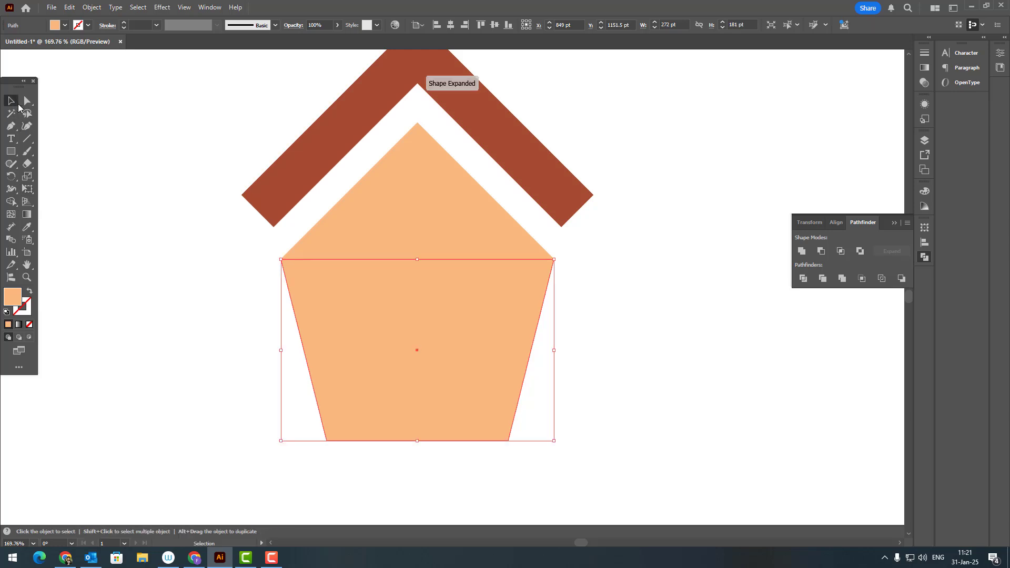
{"action": "left_click", "coordinate": [713, 419]}
Step: Unite the diamond and the tapered rectangle into a single house body shape
{"action": "left_click_drag", "start_coordinate": [713, 419], "coordinate": [677, 423]}
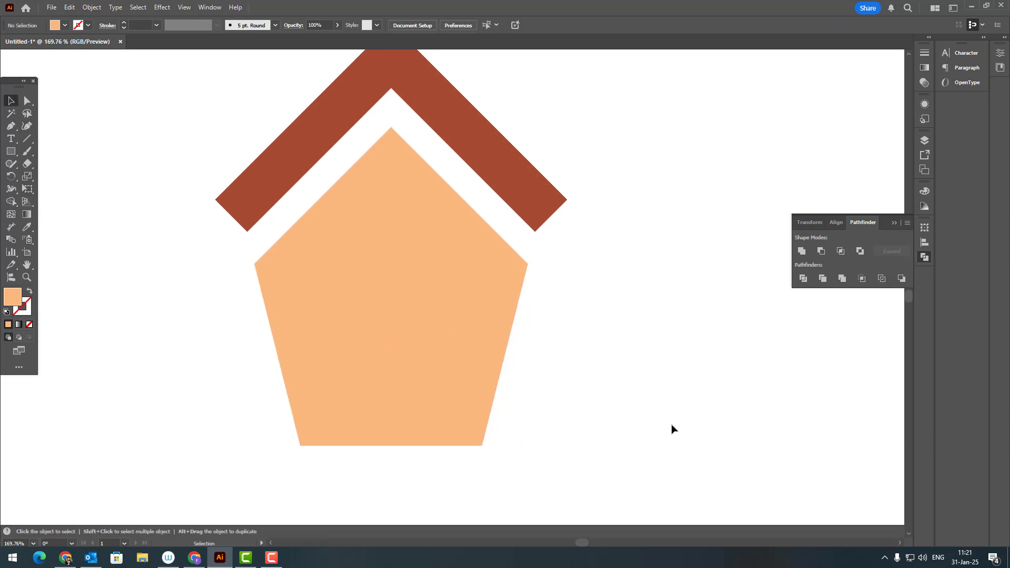
{"action": "left_click_drag", "start_coordinate": [550, 467], "coordinate": [393, 245]}
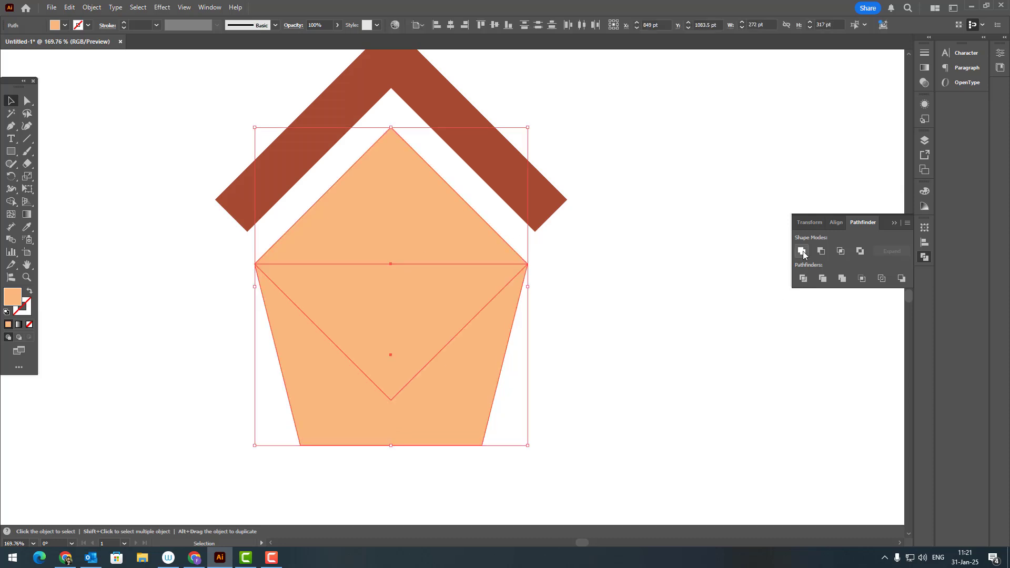
{"action": "left_click", "coordinate": [803, 251]}
{"action": "left_click", "coordinate": [31, 103]}
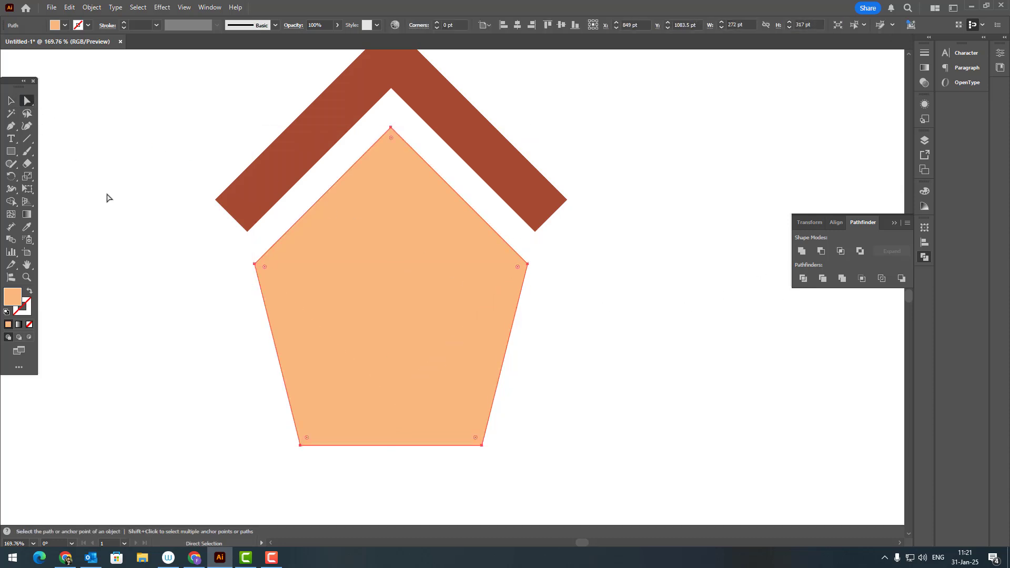
{"action": "left_click", "coordinate": [8, 98]}
{"action": "left_click", "coordinate": [618, 298]}
Step: Move the house body straight up so its peak overlaps the roof, and send it to the back
{"action": "scroll", "coordinate": [609, 338], "scroll_direction": "up", "scroll_amount": 2}
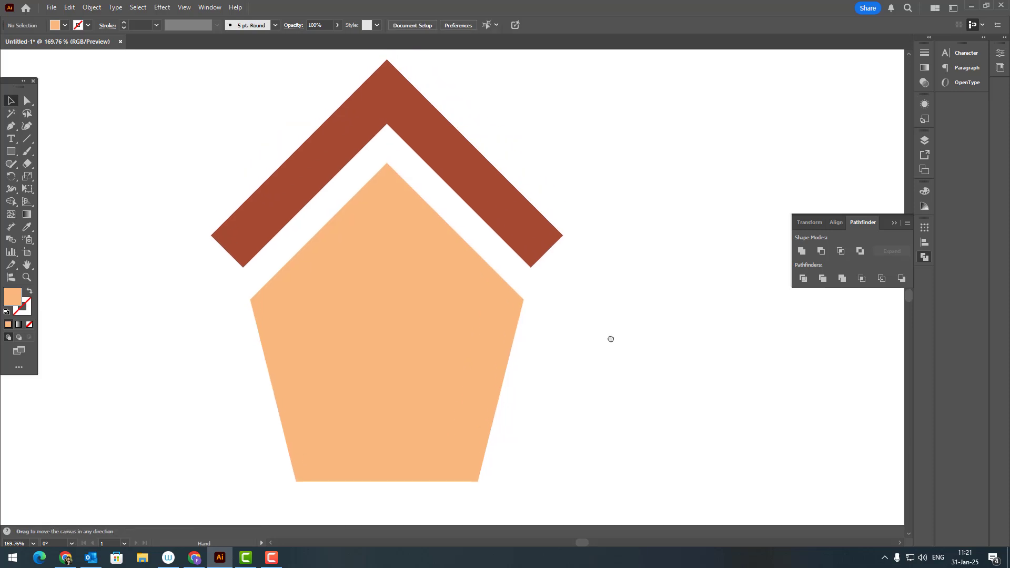
{"action": "left_click_drag", "start_coordinate": [352, 332], "coordinate": [350, 288]}
{"action": "left_click", "coordinate": [92, 8]}
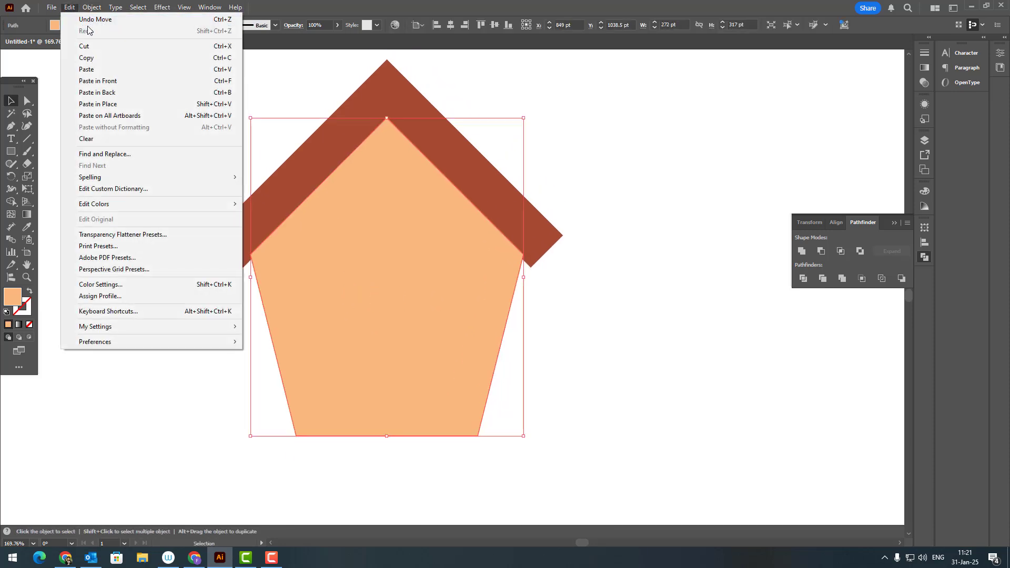
{"action": "mouse_move", "coordinate": [104, 32]}
{"action": "left_click", "coordinate": [263, 65]}
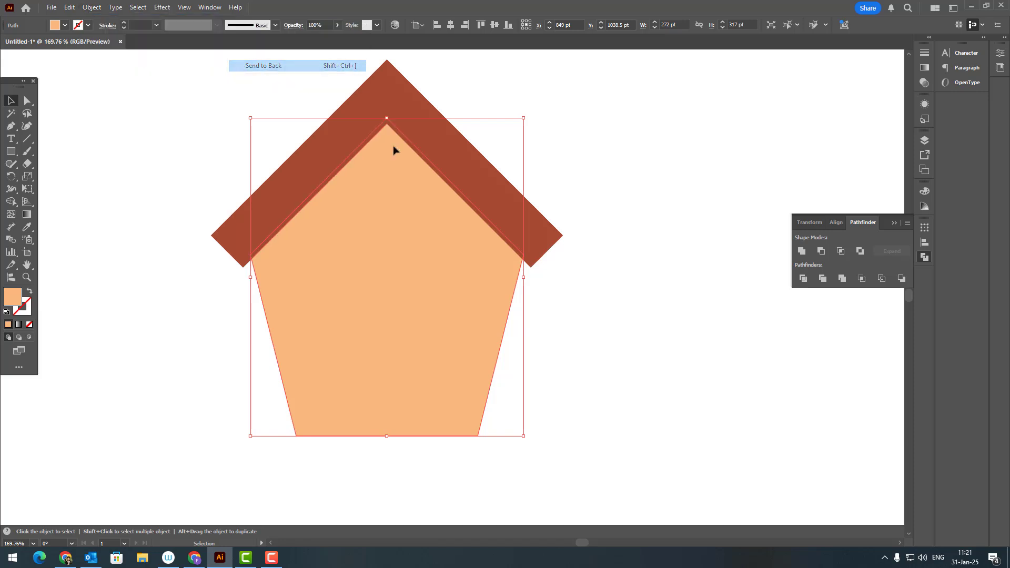
Step: Copy the house body, paste it in front, and shift one body straight down so two offset bodies show
{"action": "left_click", "coordinate": [69, 8]}
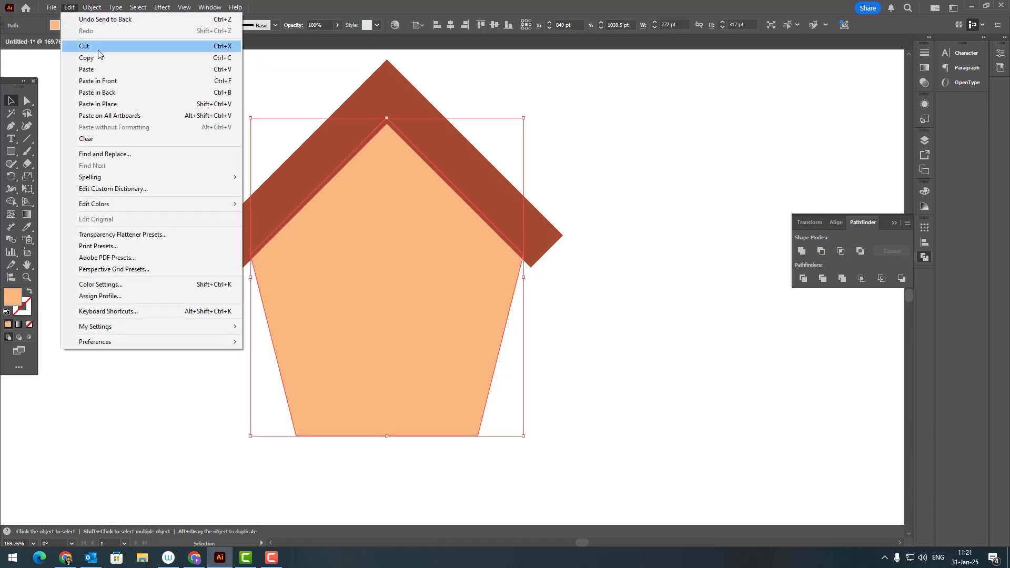
{"action": "left_click", "coordinate": [113, 57]}
{"action": "left_click", "coordinate": [69, 8]}
{"action": "left_click", "coordinate": [123, 81]}
{"action": "left_click_drag", "start_coordinate": [401, 264], "coordinate": [401, 314]}
Step: Recolour the upper house body directly under the roof to darker orange EA9C5C and nudge the lower body slightly up
{"action": "left_click", "coordinate": [315, 235]}
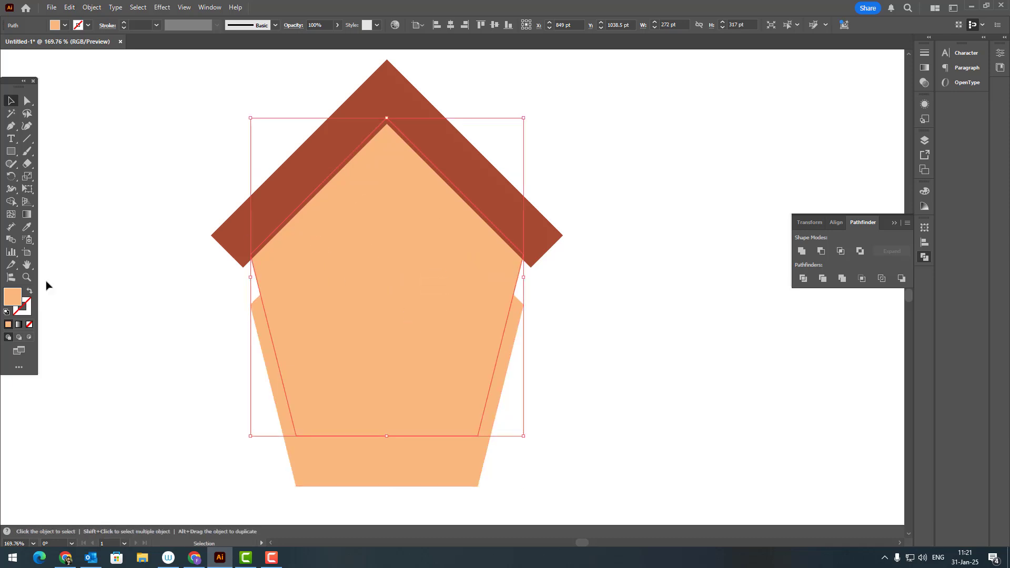
{"action": "double_click", "coordinate": [13, 298]}
{"action": "left_click", "coordinate": [776, 115]}
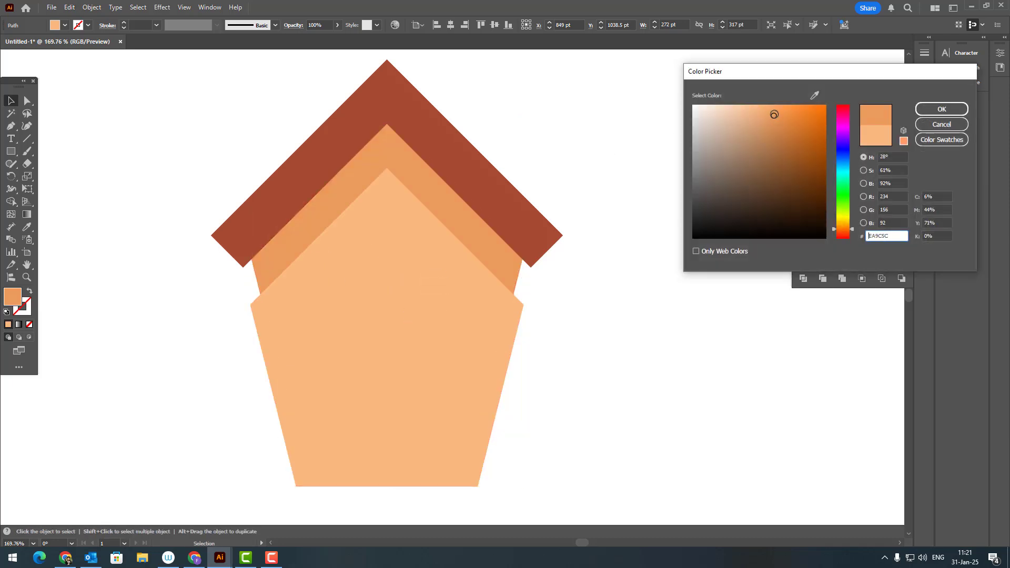
{"action": "left_click", "coordinate": [942, 109]}
{"action": "left_click_drag", "start_coordinate": [400, 338], "coordinate": [399, 330]}
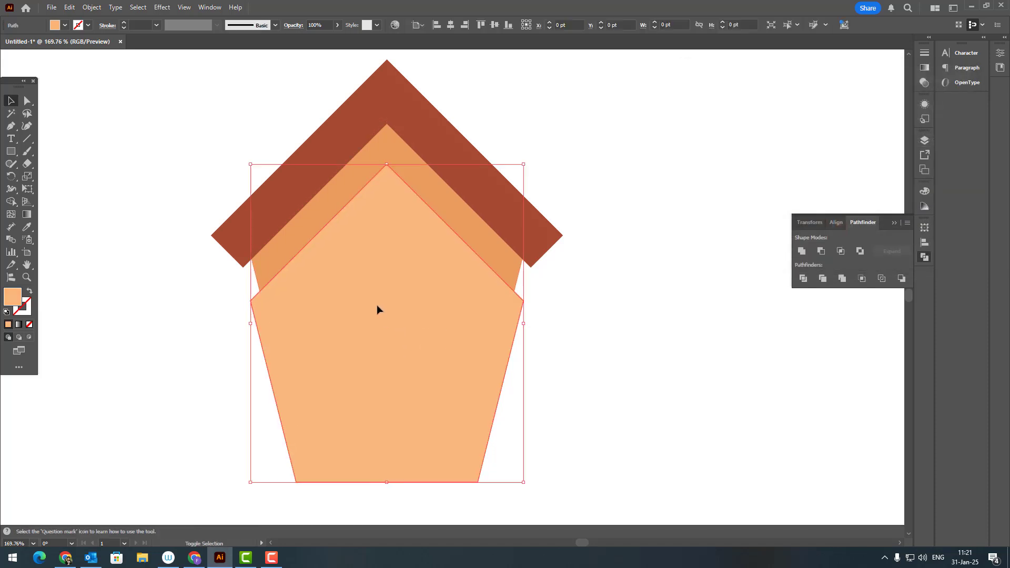
Step: Round only the peak corner of the lighter house body to a radius of about 14.8 pt
{"action": "left_click", "coordinate": [27, 101]}
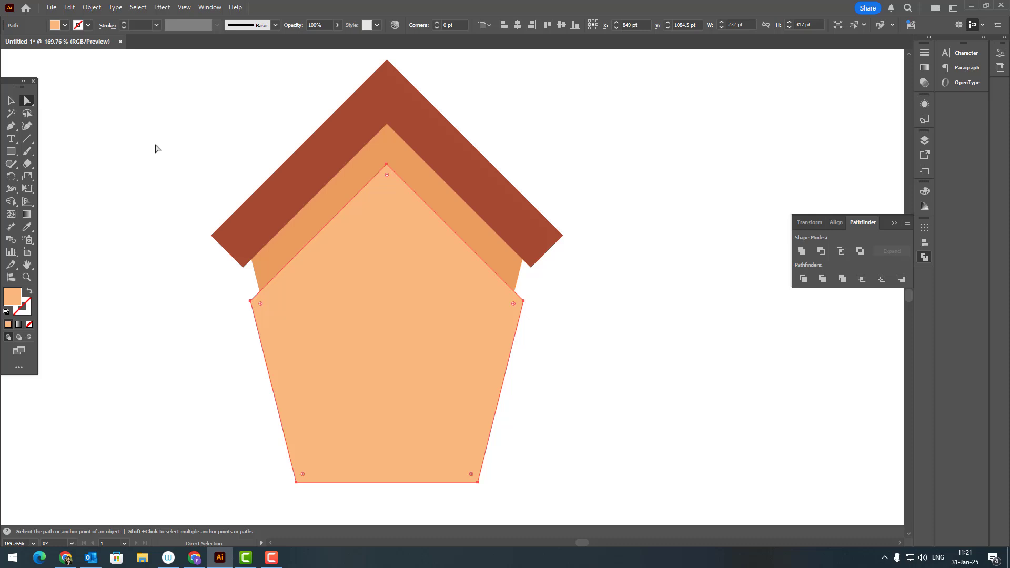
{"action": "left_click", "coordinate": [619, 271]}
{"action": "left_click", "coordinate": [388, 165]}
{"action": "left_click_drag", "start_coordinate": [388, 174], "coordinate": [392, 189]}
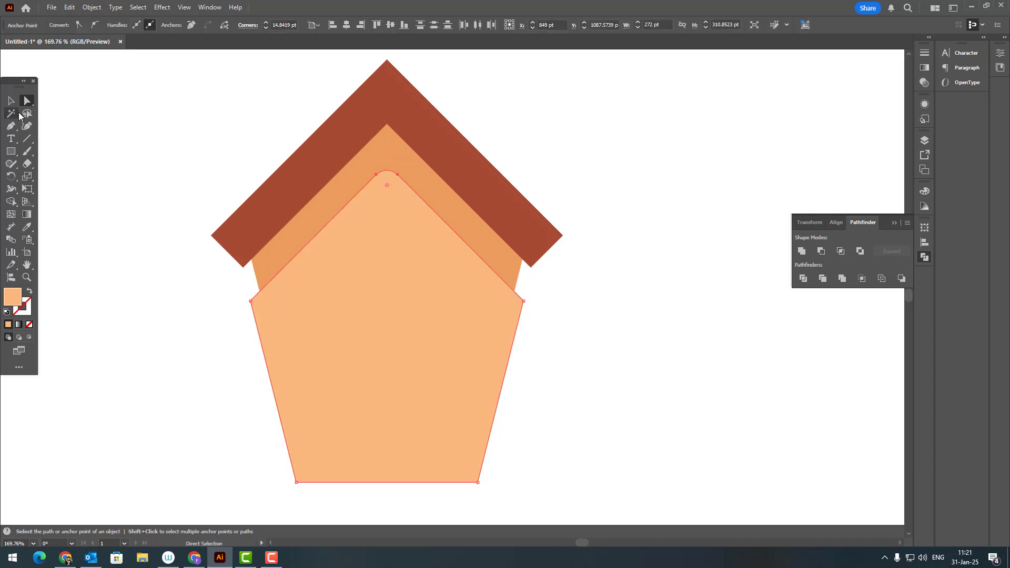
{"action": "left_click", "coordinate": [11, 100]}
{"action": "left_click", "coordinate": [551, 286]}
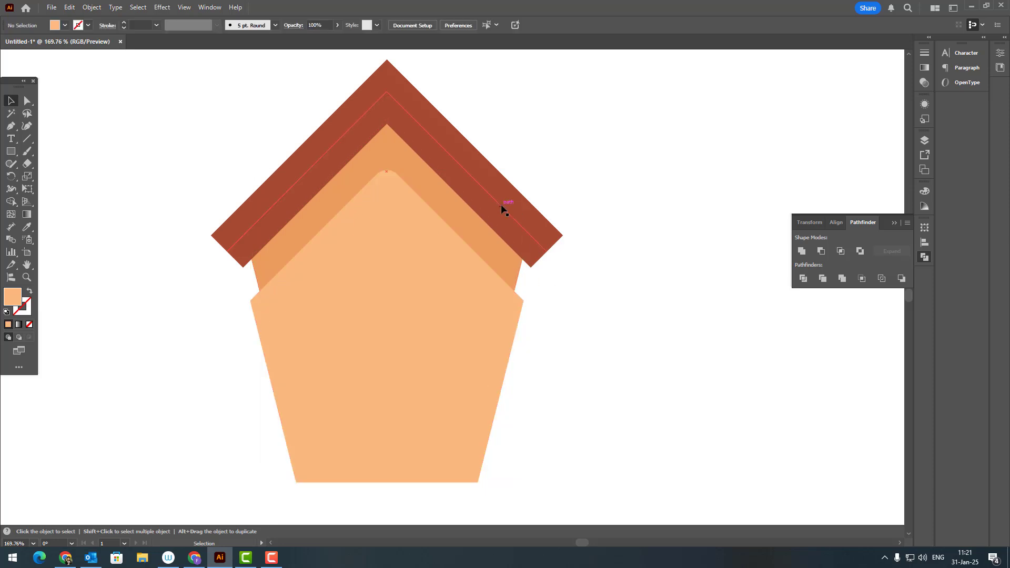
Step: Expand the roof's fill and stroke into an editable outlined shape
{"action": "left_click", "coordinate": [503, 206]}
{"action": "left_click", "coordinate": [89, 8]}
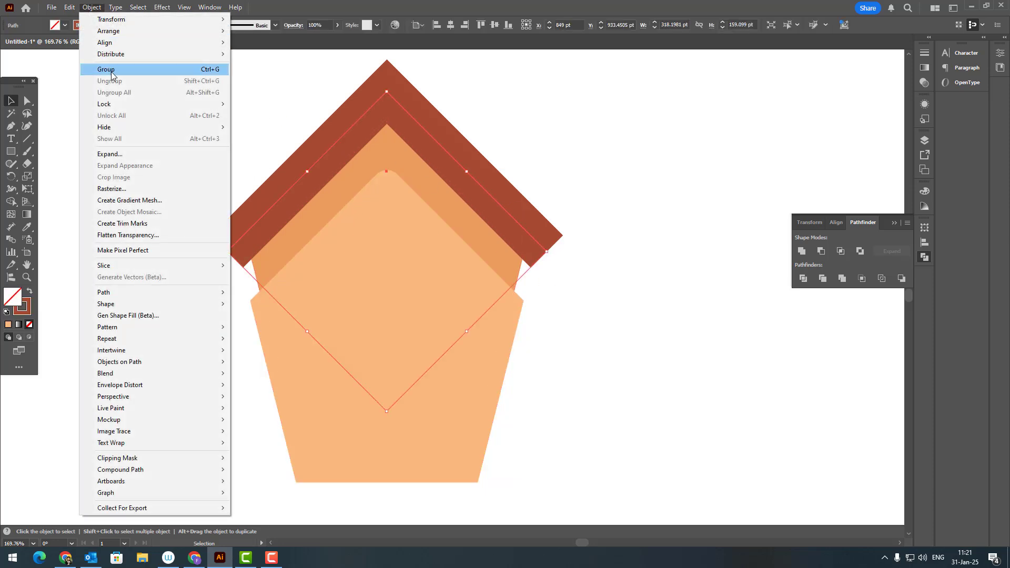
{"action": "left_click", "coordinate": [121, 153]}
{"action": "left_click", "coordinate": [491, 336]}
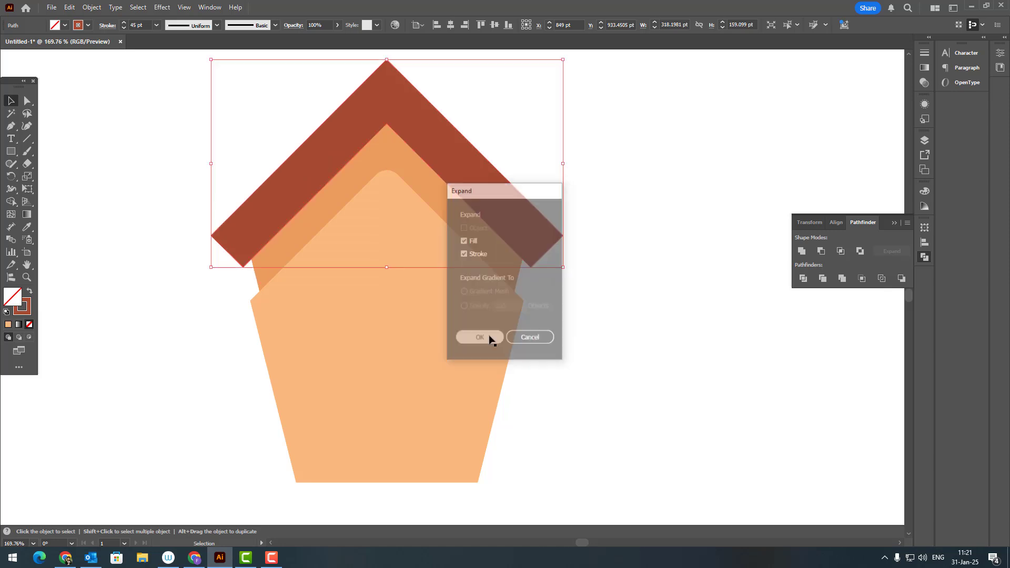
Step: Round all corners of the expanded roof slightly, to a radius of about 2.9 pt
{"action": "left_click", "coordinate": [27, 101]}
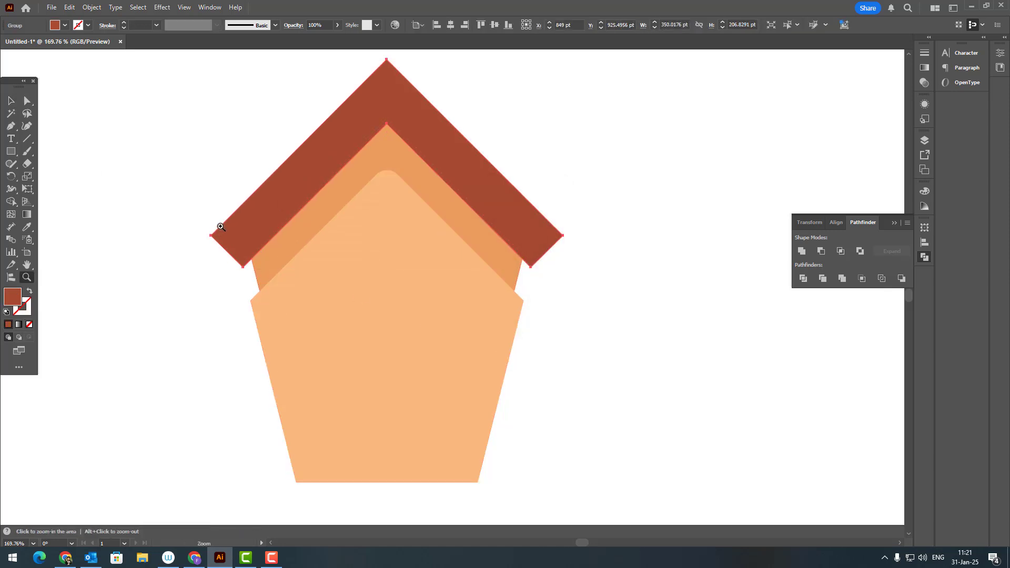
{"action": "scroll", "coordinate": [216, 226], "scroll_direction": "up", "scroll_amount": 5}
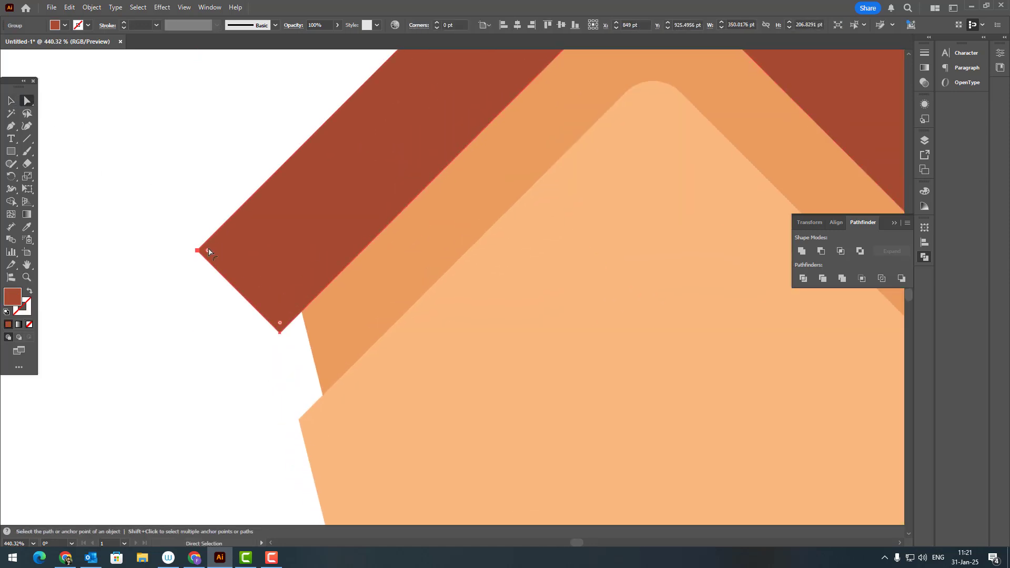
{"action": "left_click_drag", "start_coordinate": [209, 252], "coordinate": [127, 310]}
{"action": "key", "text": "z"}
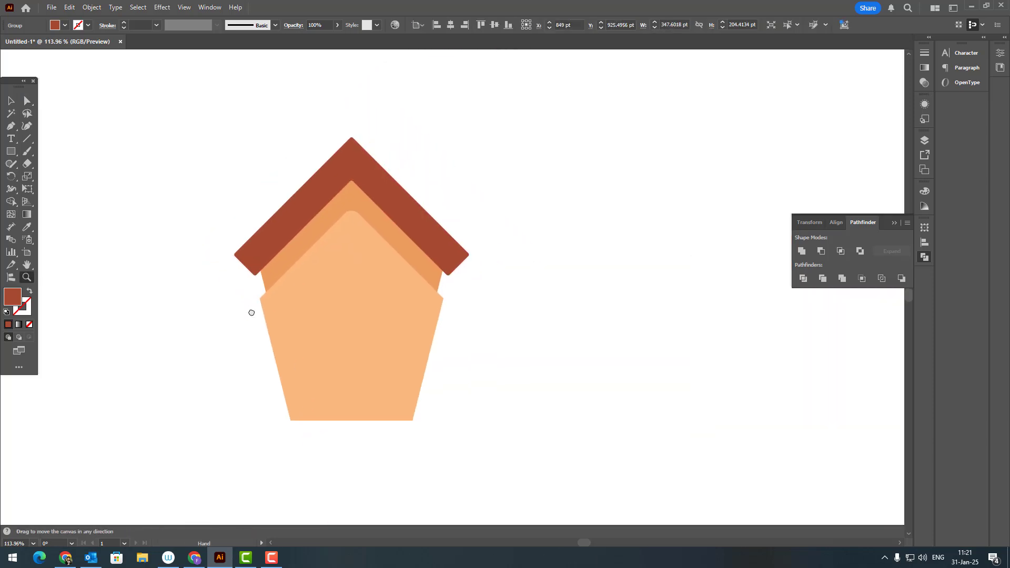
Step: Round the roof's outer and inner peak corners together to a radius of about 12 pt
{"action": "left_click_drag", "start_coordinate": [322, 213], "coordinate": [411, 258]}
{"action": "left_click", "coordinate": [31, 102]}
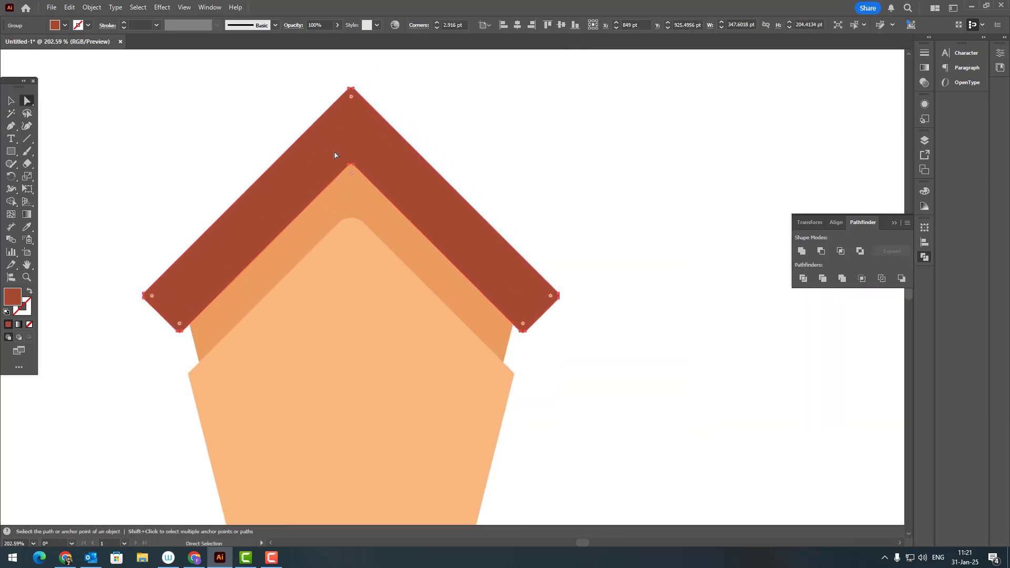
{"action": "left_click", "coordinate": [352, 165]}
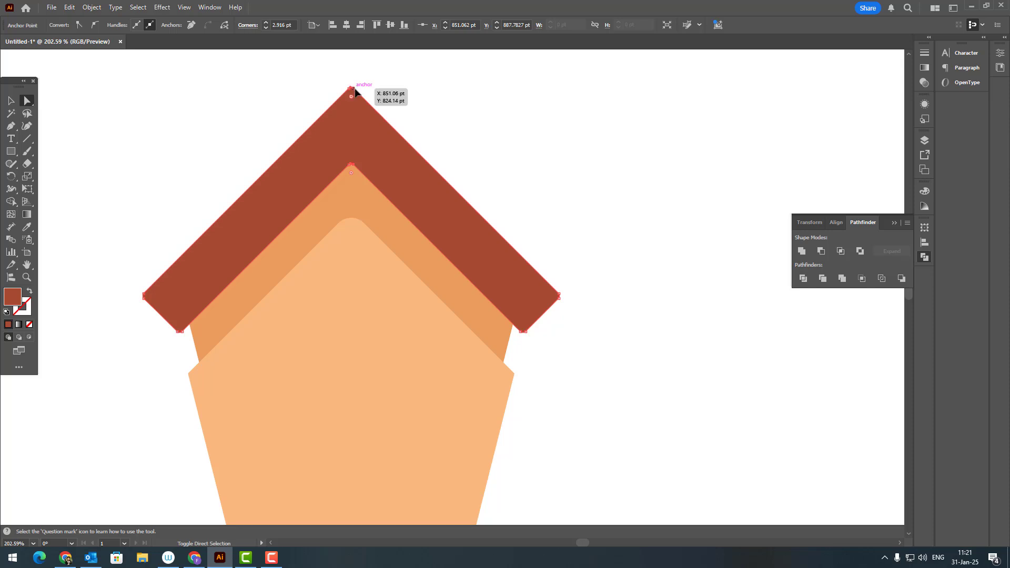
{"action": "left_click", "coordinate": [352, 90], "text": "shift"}
{"action": "left_click_drag", "start_coordinate": [351, 103], "coordinate": [355, 116]}
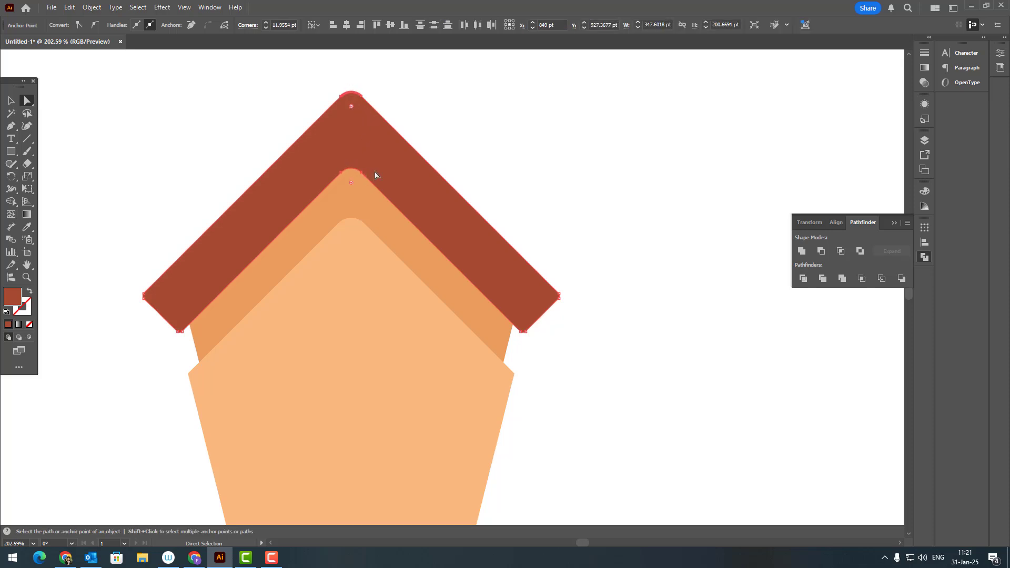
Step: Reduce the radius of the roof's inner peak corner to about 6 pt
{"action": "left_click", "coordinate": [352, 183]}
{"action": "left_click_drag", "start_coordinate": [352, 182], "coordinate": [354, 173]}
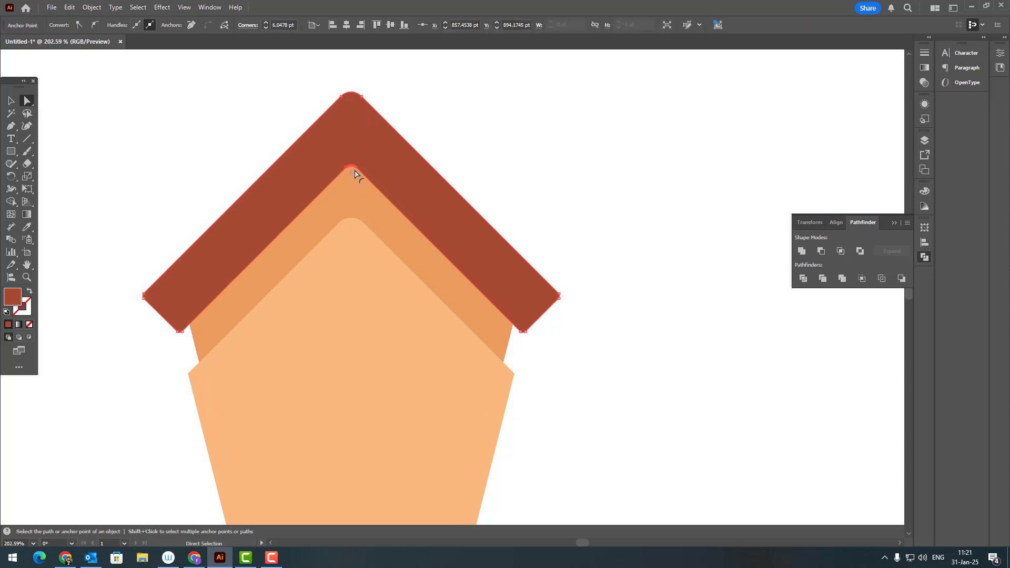
{"action": "left_click", "coordinate": [454, 113]}
{"action": "key", "text": "z"}
{"action": "left_click_drag", "start_coordinate": [454, 114], "coordinate": [384, 148]}
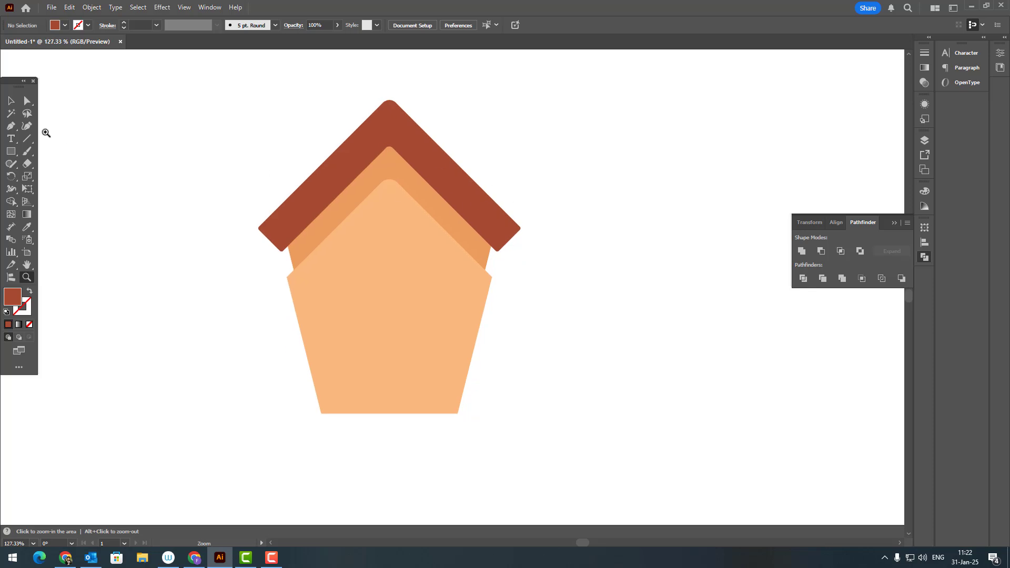
Step: Divide the overlapping body shapes with Pathfinder and delete the light-orange piece protruding beyond the tapered body
{"action": "key", "text": "v"}
{"action": "left_click", "coordinate": [419, 306]}
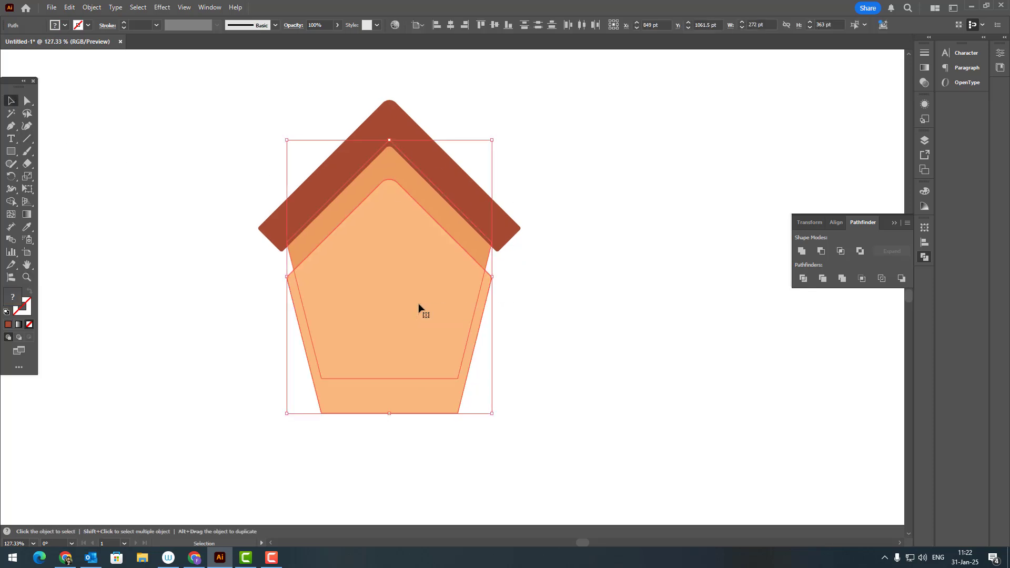
{"action": "left_click", "coordinate": [806, 280]}
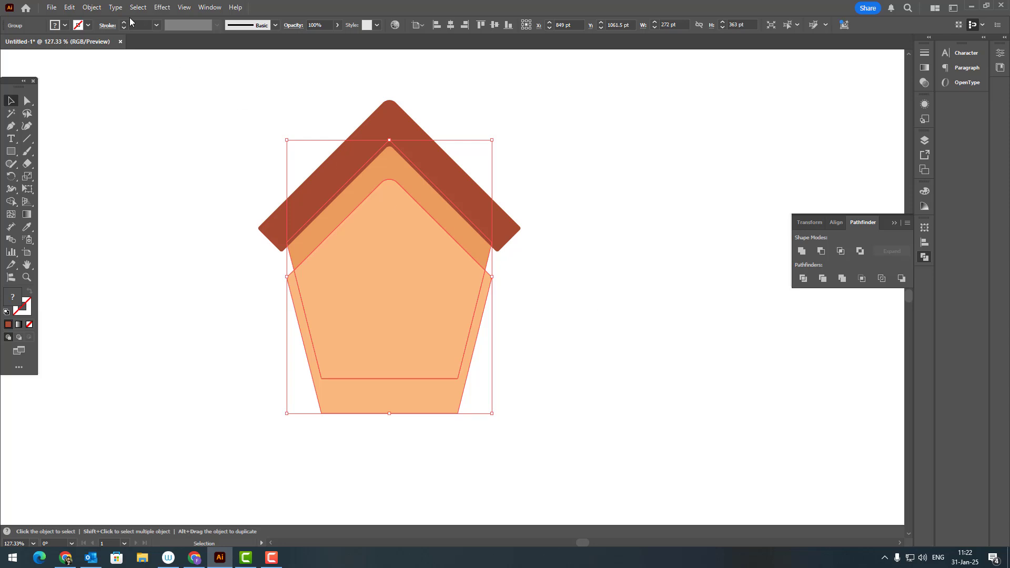
{"action": "left_click", "coordinate": [591, 403]}
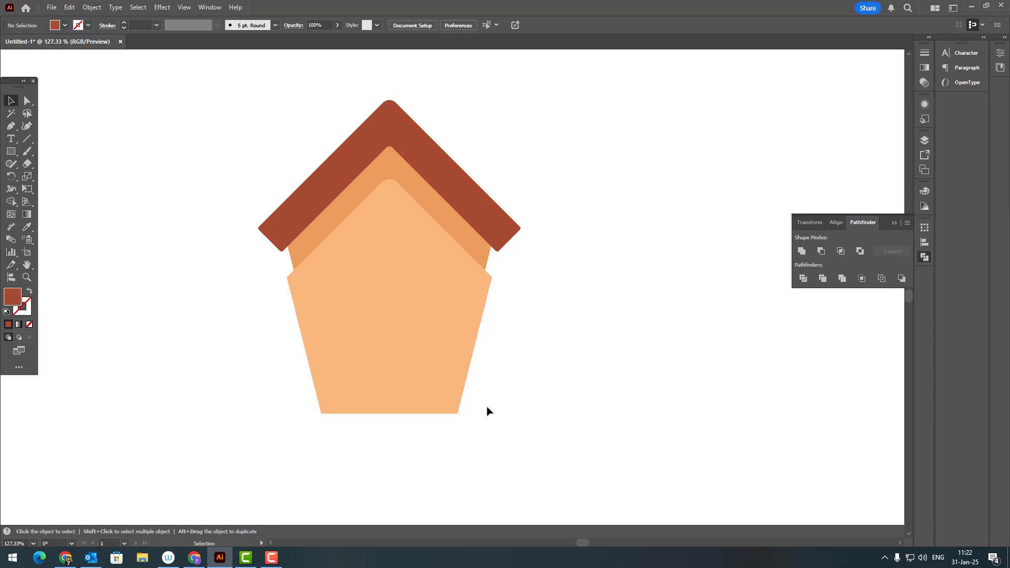
{"action": "left_click", "coordinate": [28, 103]}
{"action": "left_click", "coordinate": [428, 405]}
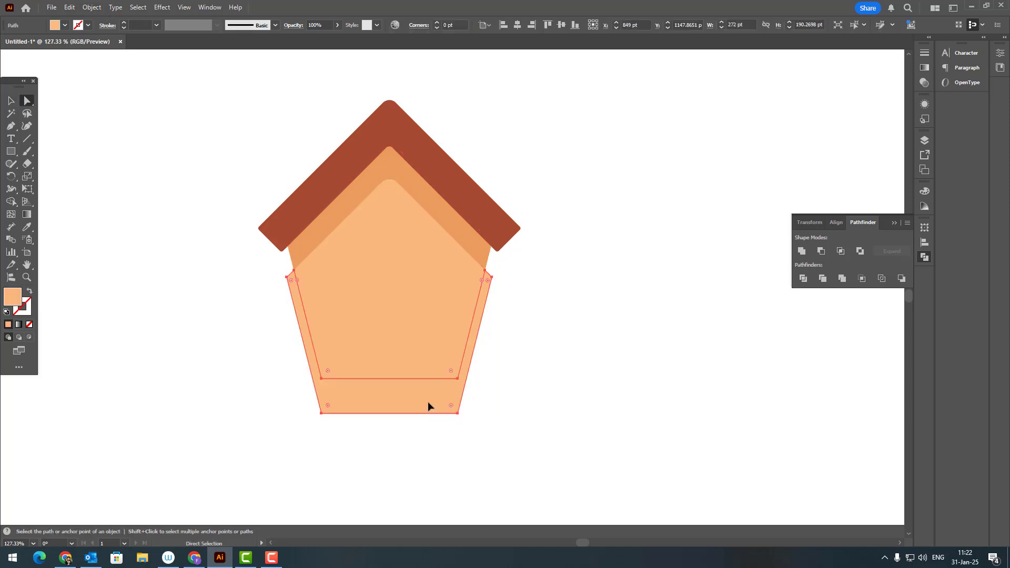
{"action": "key", "text": "Delete"}
Step: Draw a vertical line about 241 pt tall up from the body's bottom edge, left of centre, with a 2 pt light-orange stroke and no fill
{"action": "key", "text": "z"}
{"action": "left_click", "coordinate": [378, 297]}
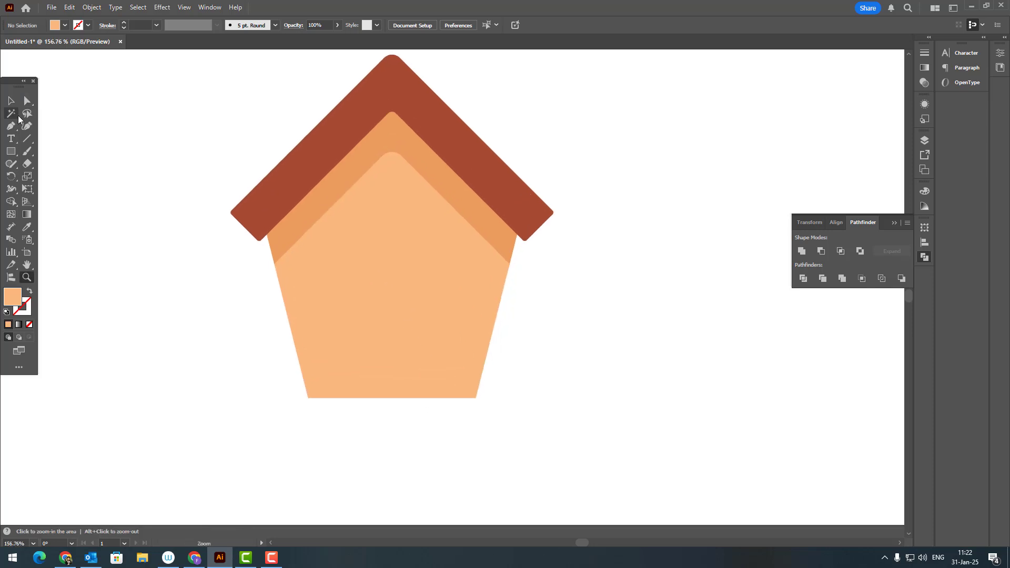
{"action": "left_click", "coordinate": [11, 126]}
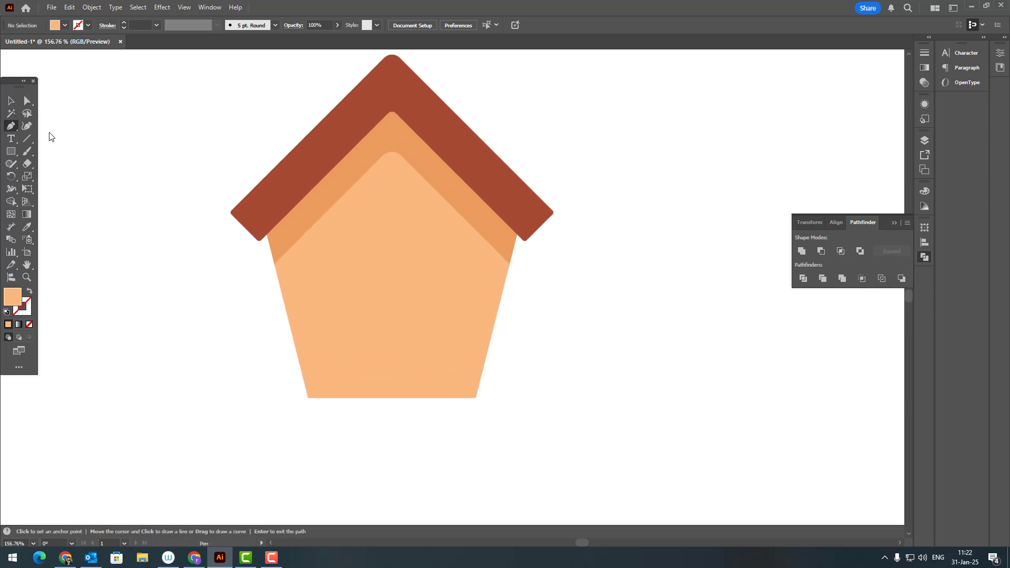
{"action": "left_click", "coordinate": [346, 399]}
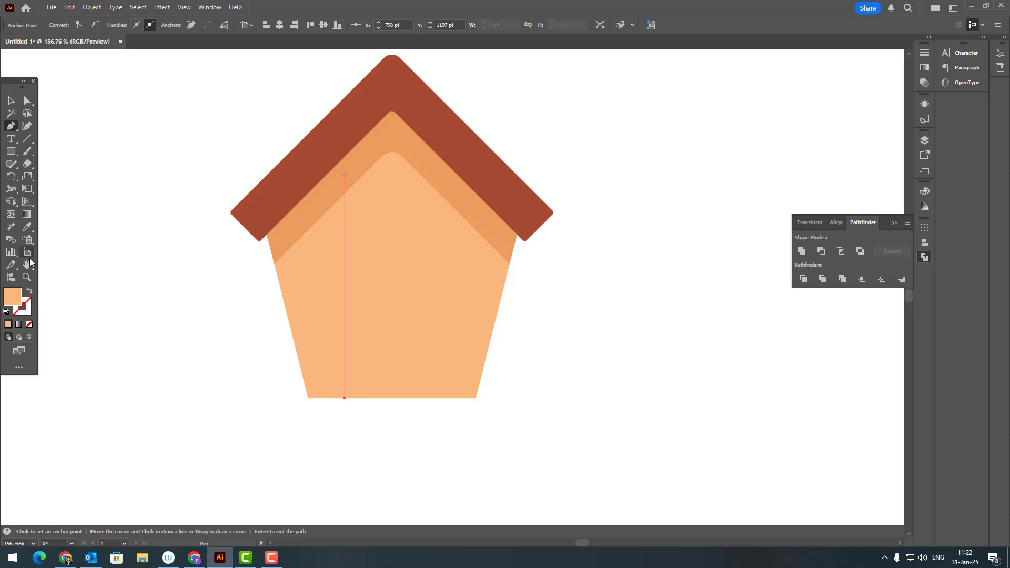
{"action": "left_click", "coordinate": [30, 291]}
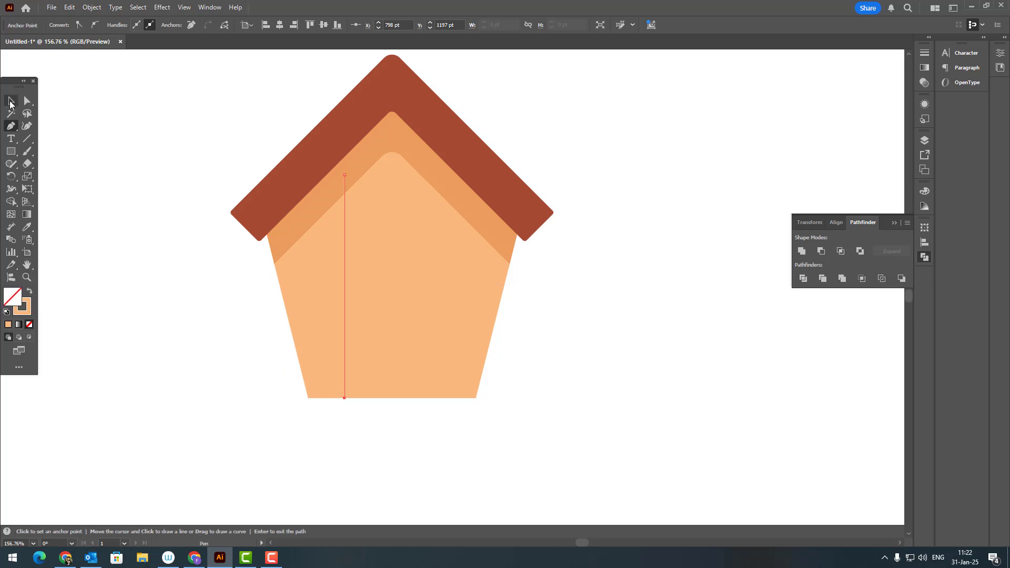
{"action": "left_click", "coordinate": [11, 103]}
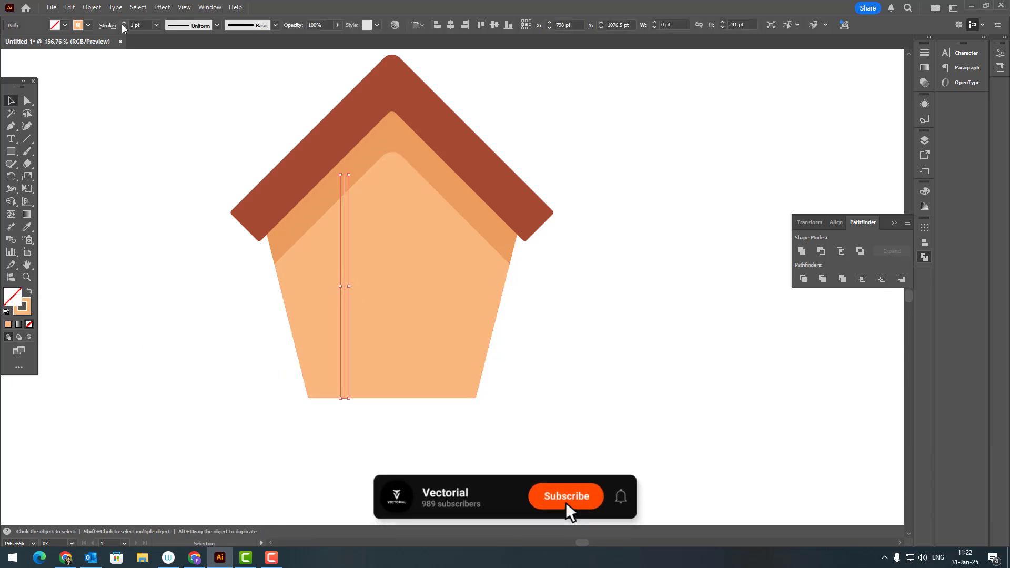
{"action": "left_click", "coordinate": [123, 23]}
Step: Recolour the line's stroke with the darker orange sampled from the shadow under the roof and set its weight to 6 pt
{"action": "left_click", "coordinate": [26, 226]}
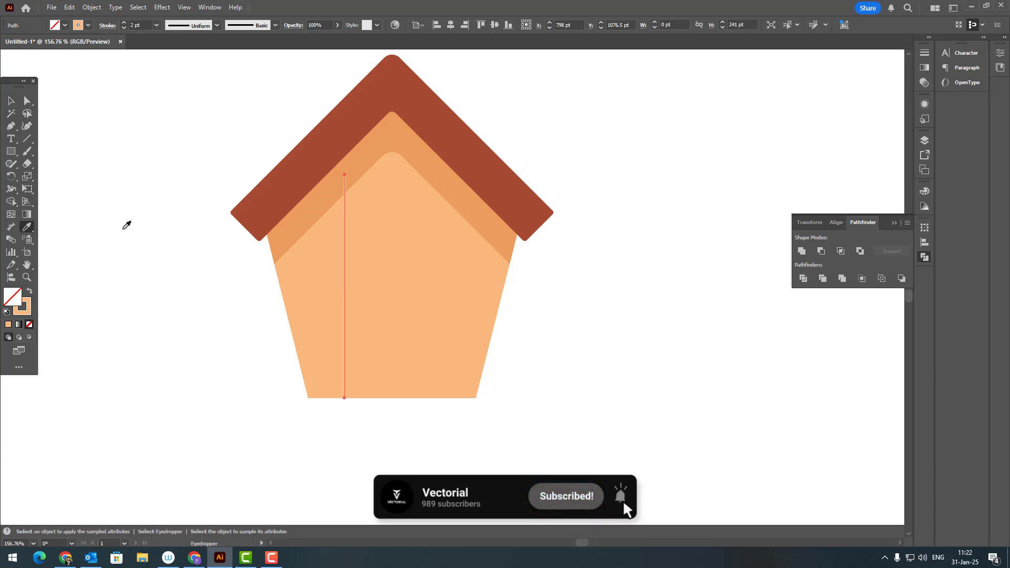
{"action": "left_click", "coordinate": [321, 190]}
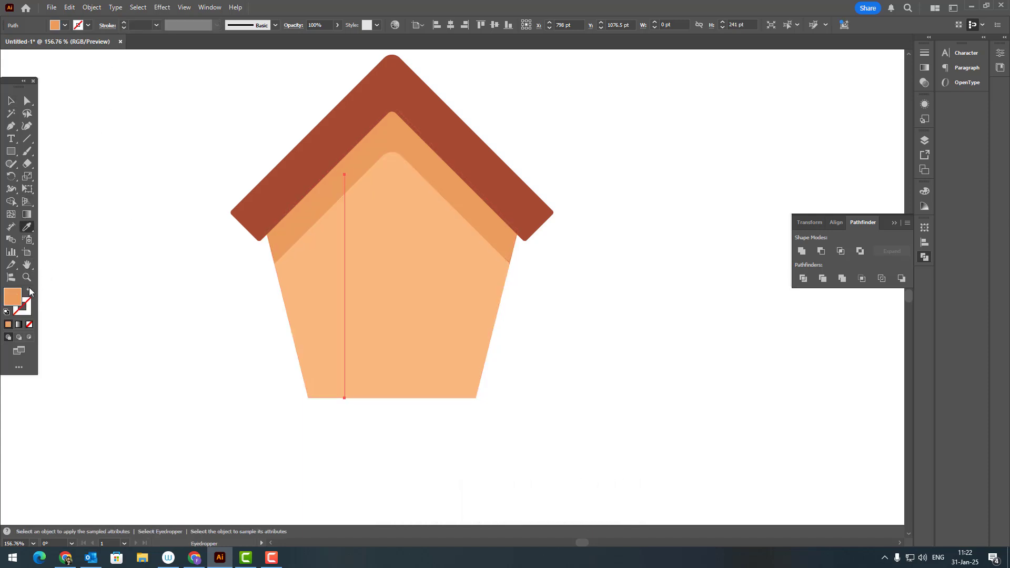
{"action": "left_click", "coordinate": [30, 291]}
{"action": "left_click", "coordinate": [11, 101]}
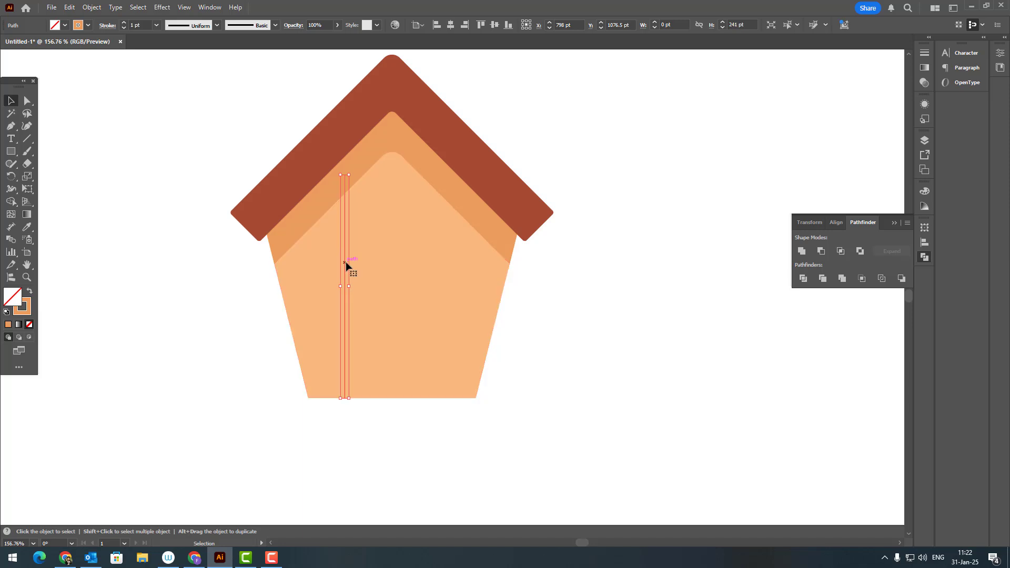
{"action": "left_click", "coordinate": [125, 22]}
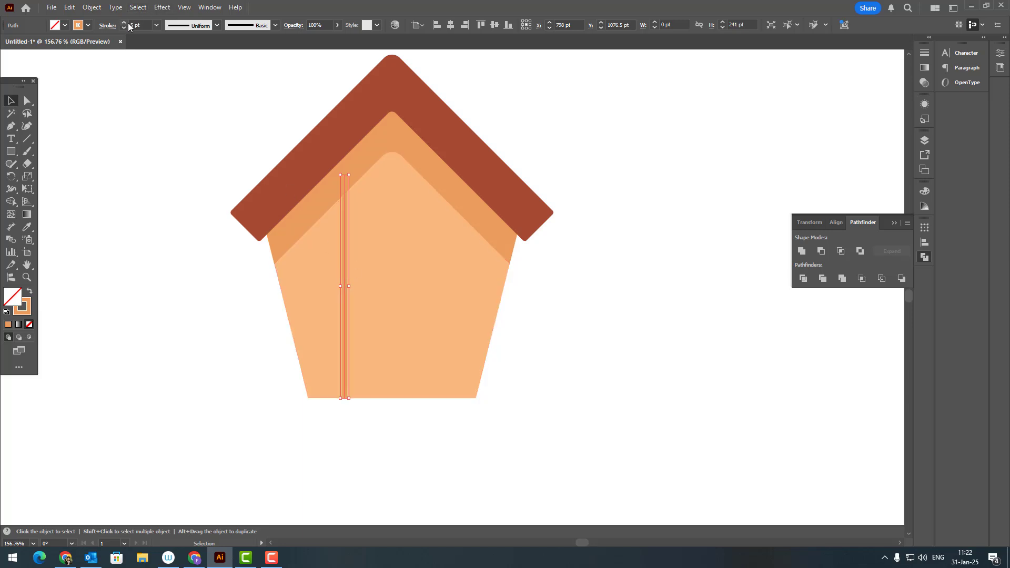
Step: Tilt the plank line slightly by moving its upper anchor point about 10 pt to the left
{"action": "left_click_drag", "start_coordinate": [591, 307], "coordinate": [589, 343]}
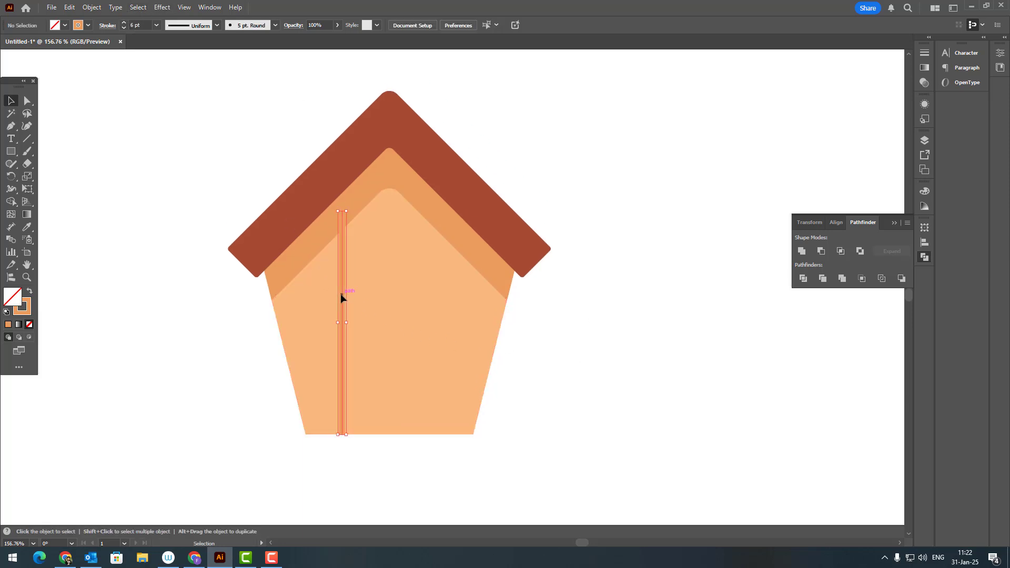
{"action": "left_click", "coordinate": [27, 103]}
{"action": "left_click_drag", "start_coordinate": [342, 211], "coordinate": [333, 215]}
{"action": "left_click", "coordinate": [11, 100]}
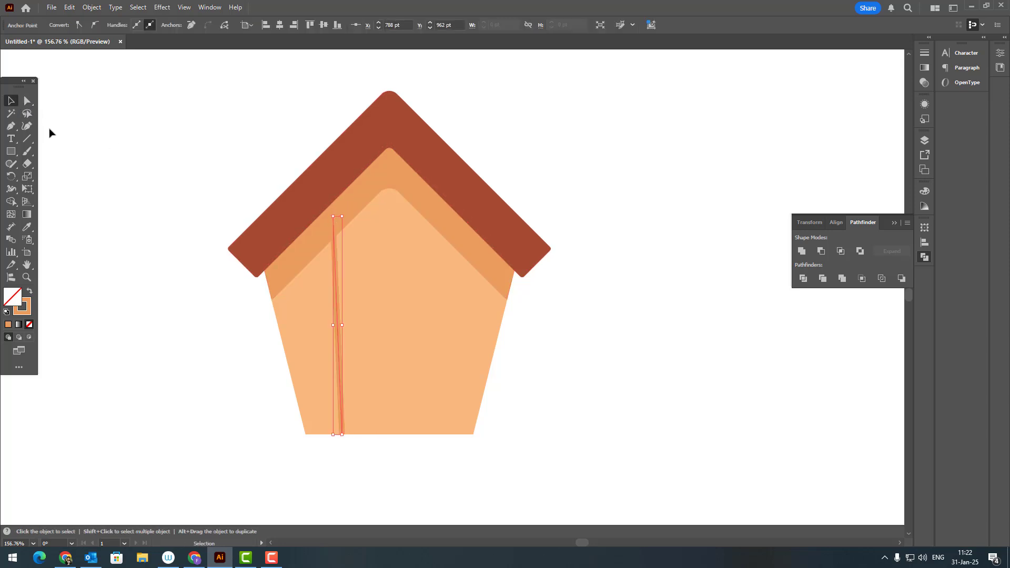
{"action": "left_click", "coordinate": [114, 182]}
Step: Duplicate the tilted plank line just right of the body's centre and stretch the copy upward to a height of 259 pt
{"action": "left_click_drag", "start_coordinate": [337, 300], "coordinate": [415, 301]}
{"action": "left_click_drag", "start_coordinate": [411, 215], "coordinate": [411, 195]}
{"action": "left_click", "coordinate": [595, 390]}
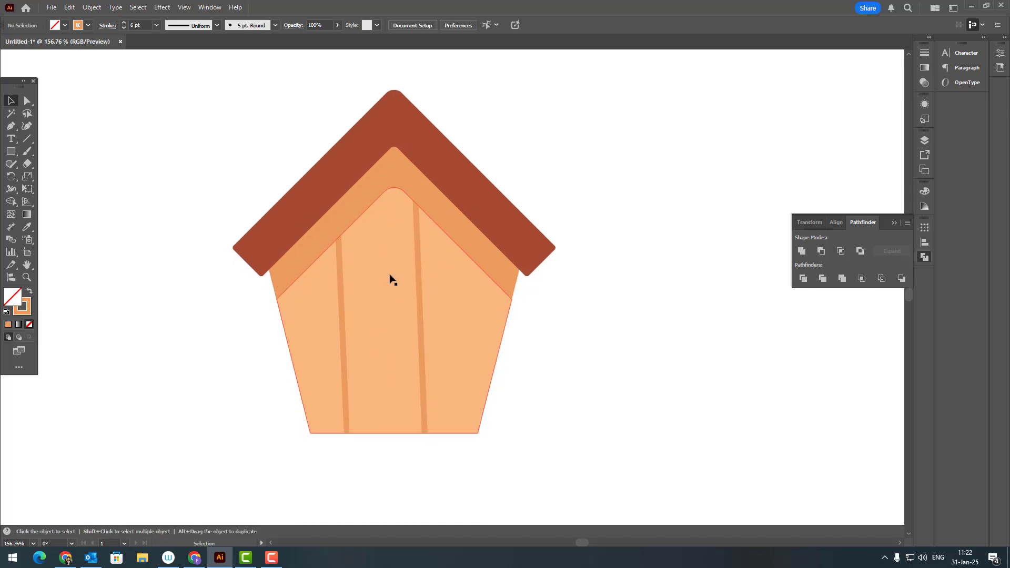
Step: Duplicate the second plank line about 51 pt to the right and shorten the copy so it ends below the roof
{"action": "left_click", "coordinate": [423, 290]}
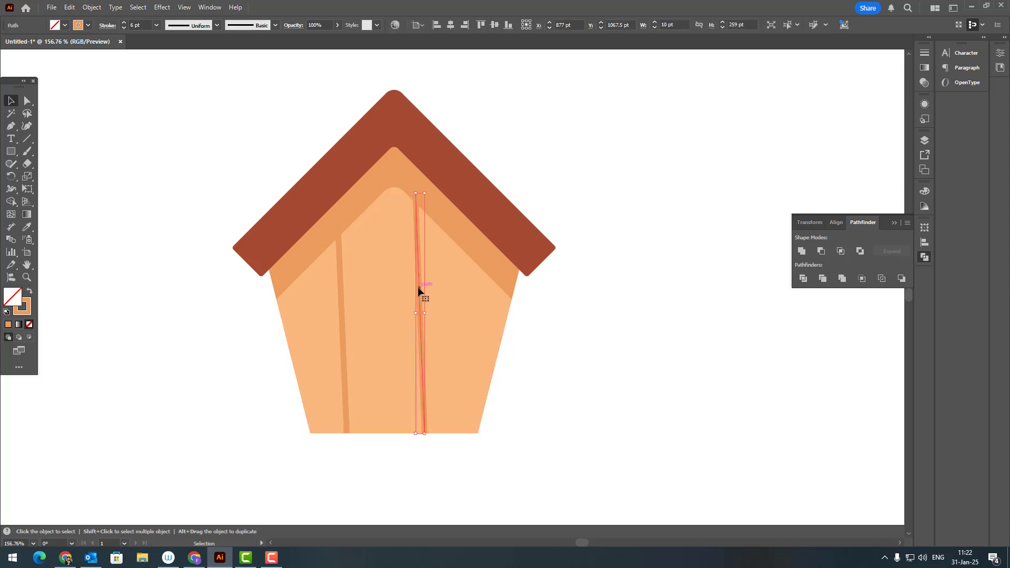
{"action": "left_click_drag", "start_coordinate": [419, 291], "coordinate": [466, 307]}
{"action": "key", "text": "ctrl+["}
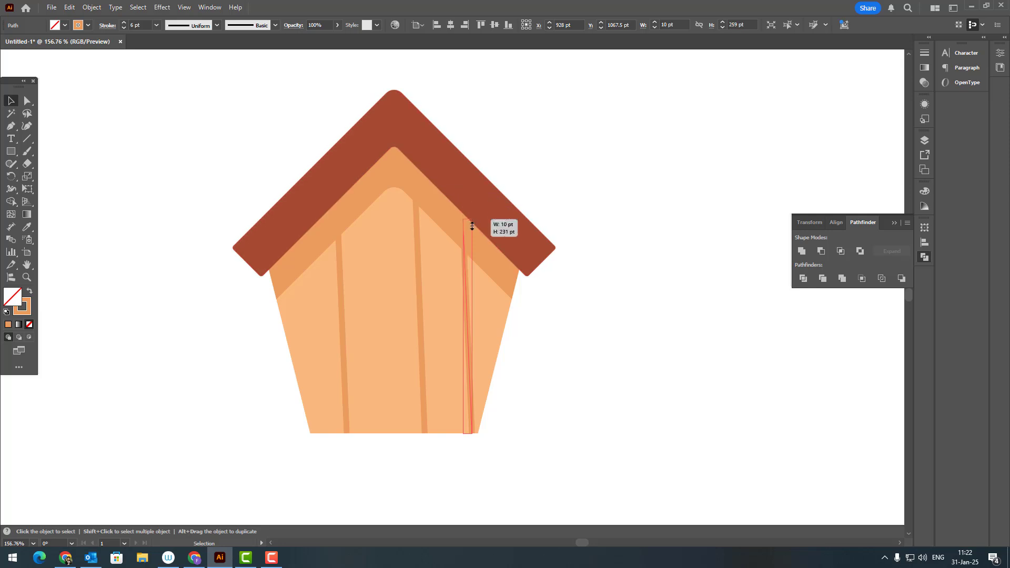
{"action": "left_click", "coordinate": [585, 455]}
{"action": "left_click_drag", "start_coordinate": [585, 455], "coordinate": [574, 458]}
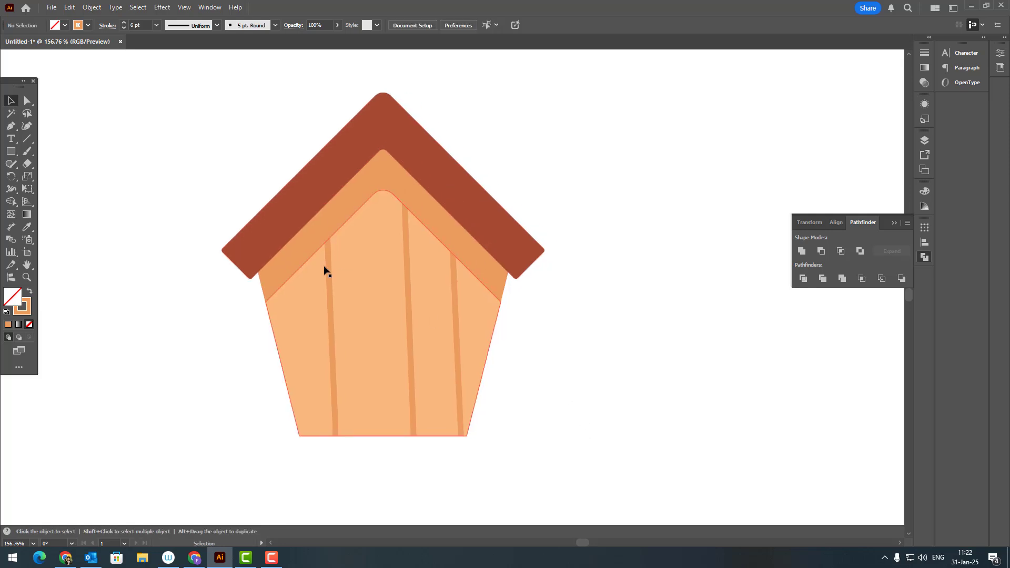
Step: Select only the three plank lines and expand their strokes into filled shapes
{"action": "left_click_drag", "start_coordinate": [254, 414], "coordinate": [489, 390]}
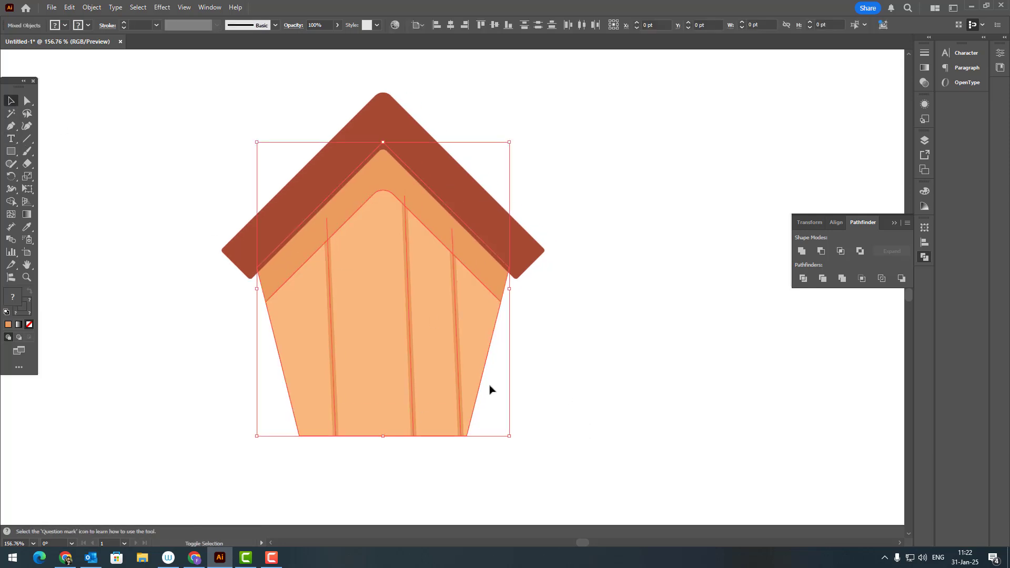
{"action": "left_click", "coordinate": [493, 343], "text": "shift"}
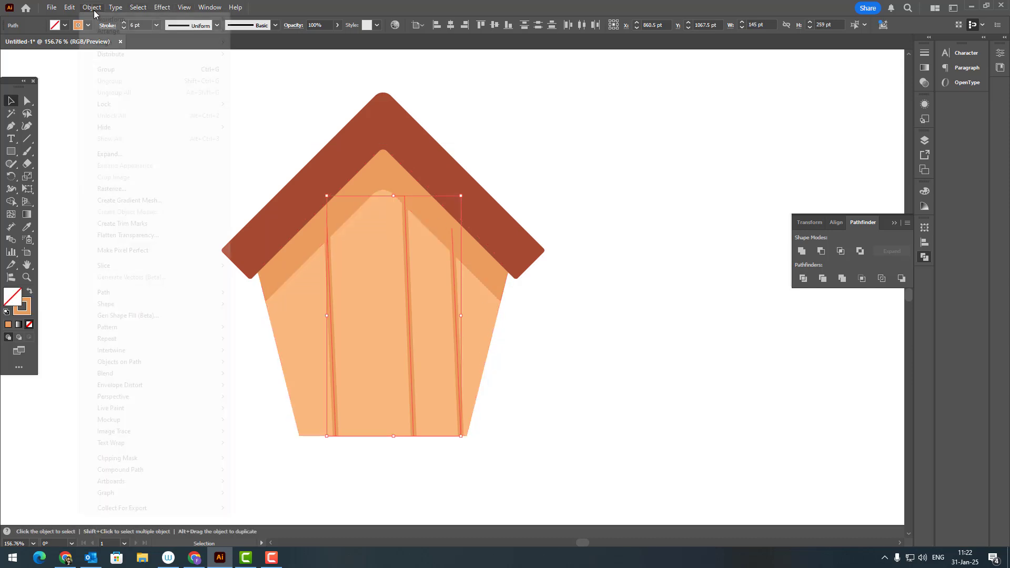
{"action": "left_click", "coordinate": [91, 8]}
{"action": "left_click", "coordinate": [124, 154]}
{"action": "left_click", "coordinate": [479, 339]}
{"action": "left_click", "coordinate": [636, 397]}
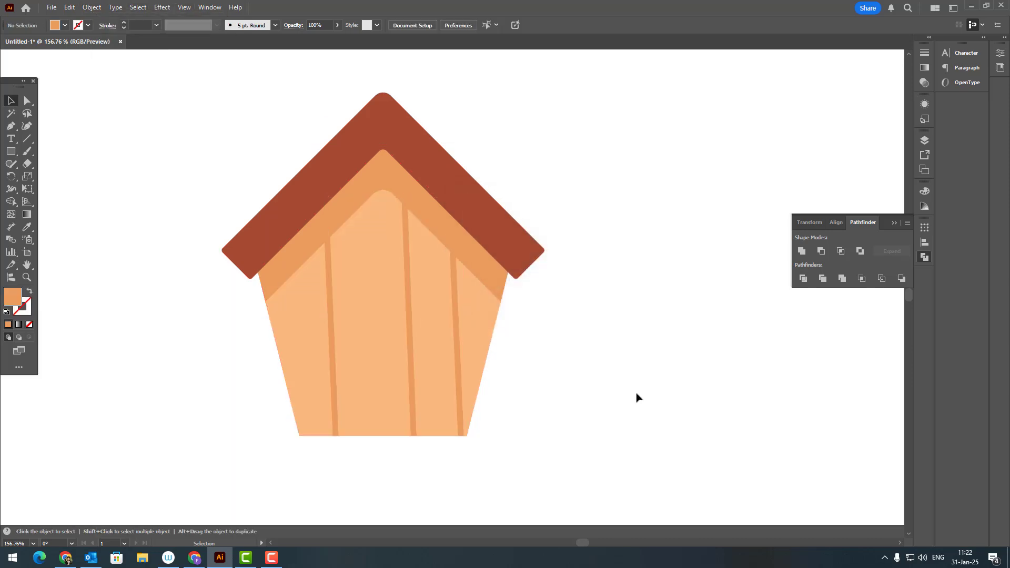
Step: Draw a narrow pointed sliver with the Pen tool over the upper part of the left plank line and fill it with #DB7A31
{"action": "left_click_drag", "start_coordinate": [507, 342], "coordinate": [547, 318]}
{"action": "scroll", "coordinate": [548, 318], "scroll_direction": "up", "scroll_amount": 2}
{"action": "left_click", "coordinate": [11, 128]}
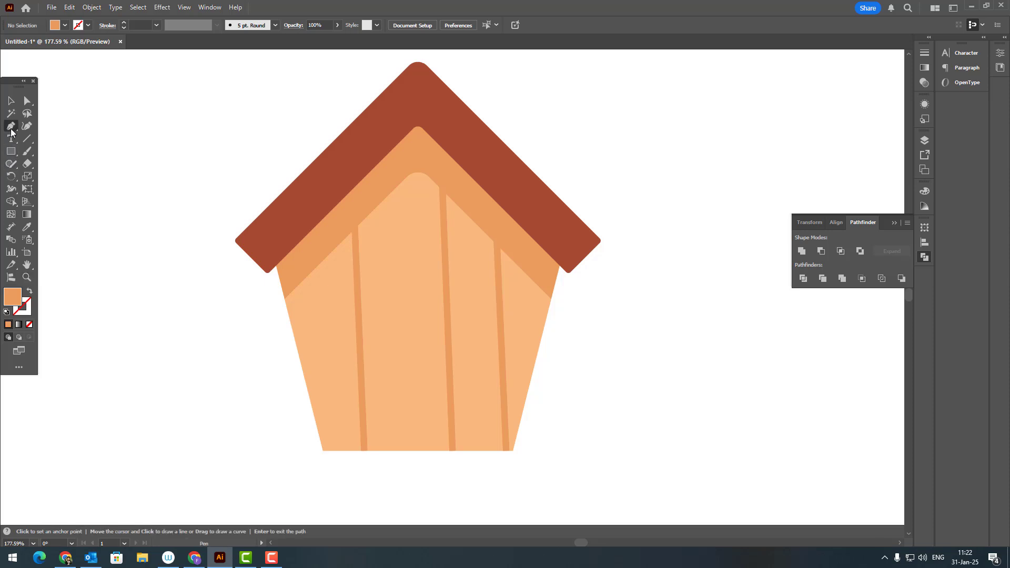
{"action": "left_click", "coordinate": [359, 289]}
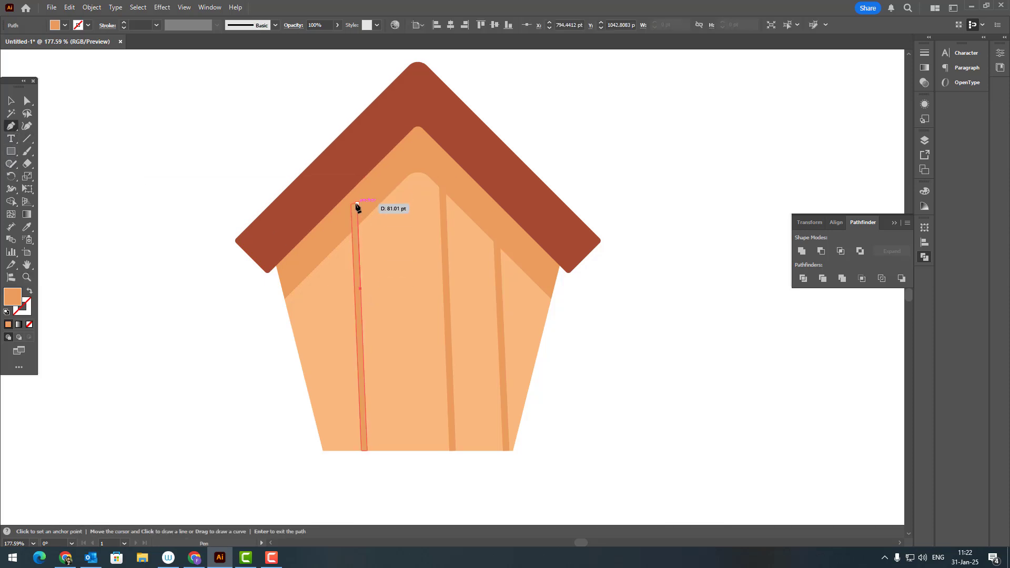
{"action": "left_click", "coordinate": [354, 169]}
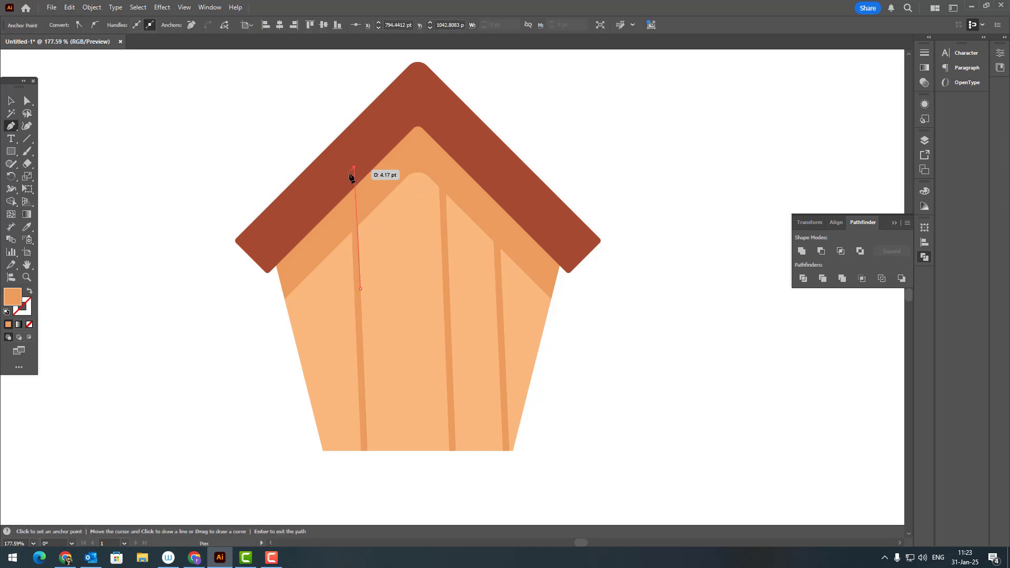
{"action": "double_click", "coordinate": [16, 299]}
{"action": "left_click", "coordinate": [783, 126]}
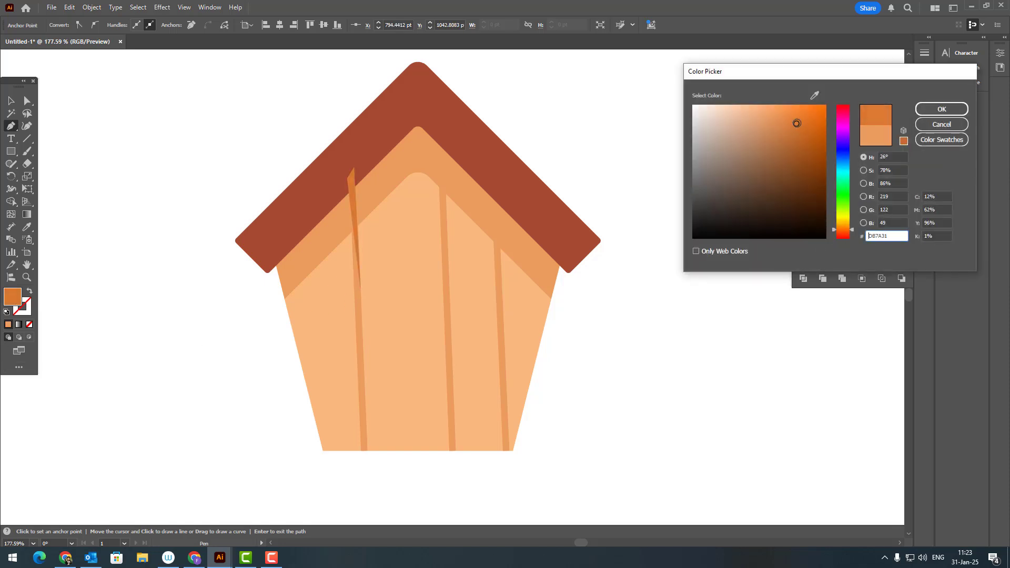
{"action": "left_click", "coordinate": [942, 109]}
Step: Bring the brown roof to the front so it covers the upper end of the sliver
{"action": "key", "text": "v"}
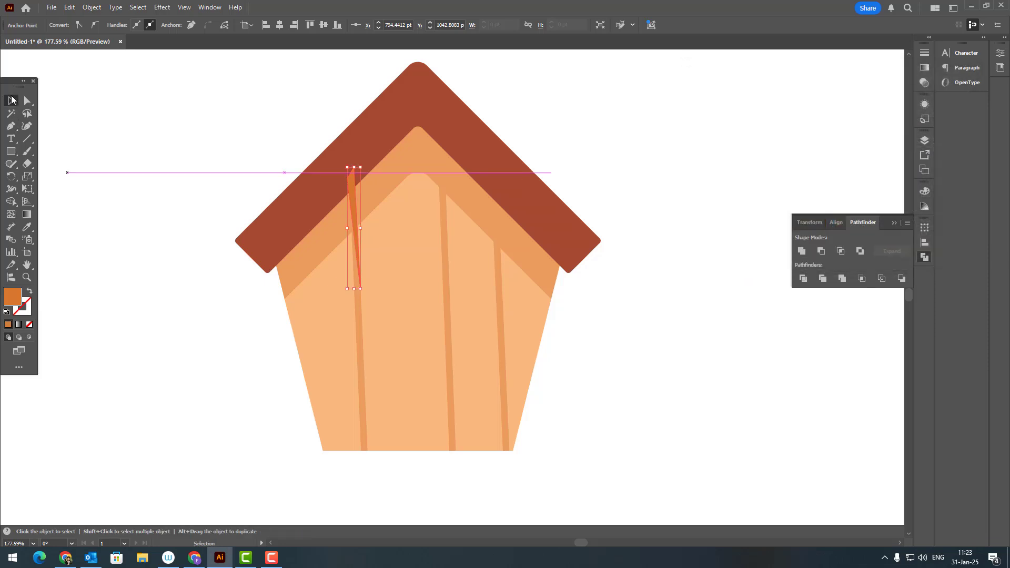
{"action": "left_click", "coordinate": [305, 182]}
{"action": "left_click", "coordinate": [92, 7]}
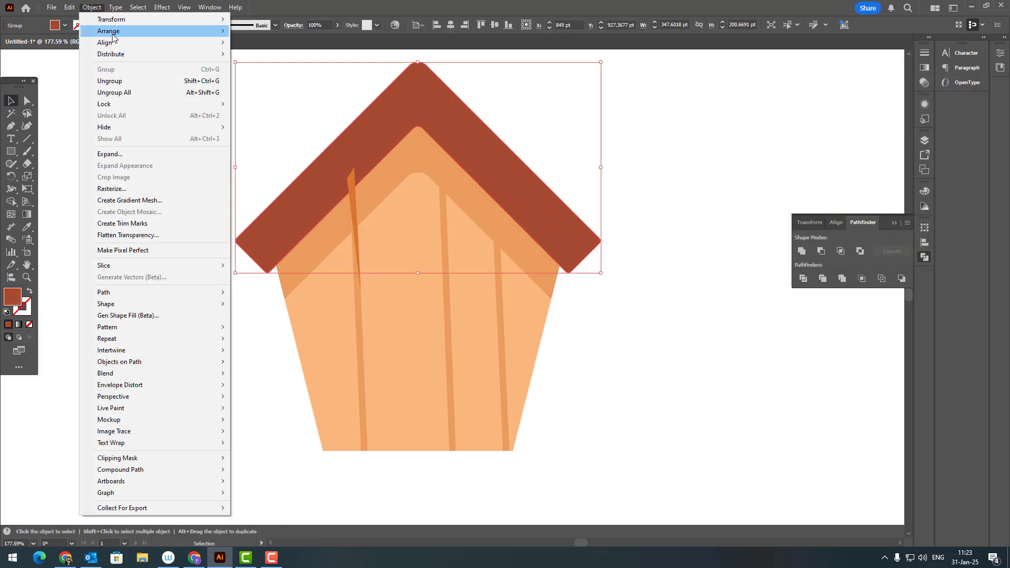
{"action": "mouse_move", "coordinate": [211, 31]}
{"action": "left_click", "coordinate": [251, 31]}
{"action": "left_click", "coordinate": [621, 388]}
Step: Round the sliver's lower tip to a corner radius of about 1.87 pt
{"action": "scroll", "coordinate": [510, 372], "scroll_direction": "up", "scroll_amount": 1}
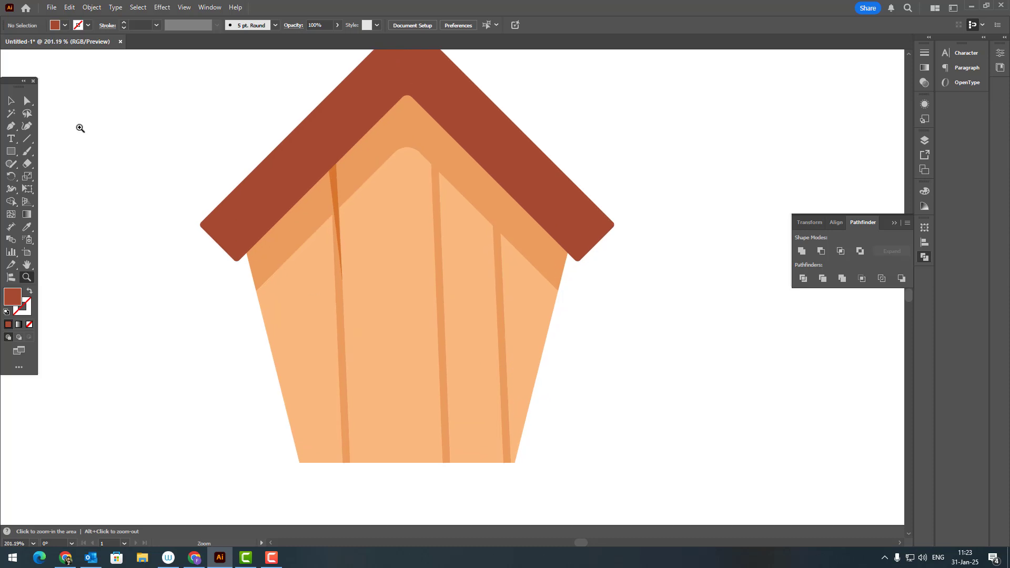
{"action": "left_click", "coordinate": [23, 105]}
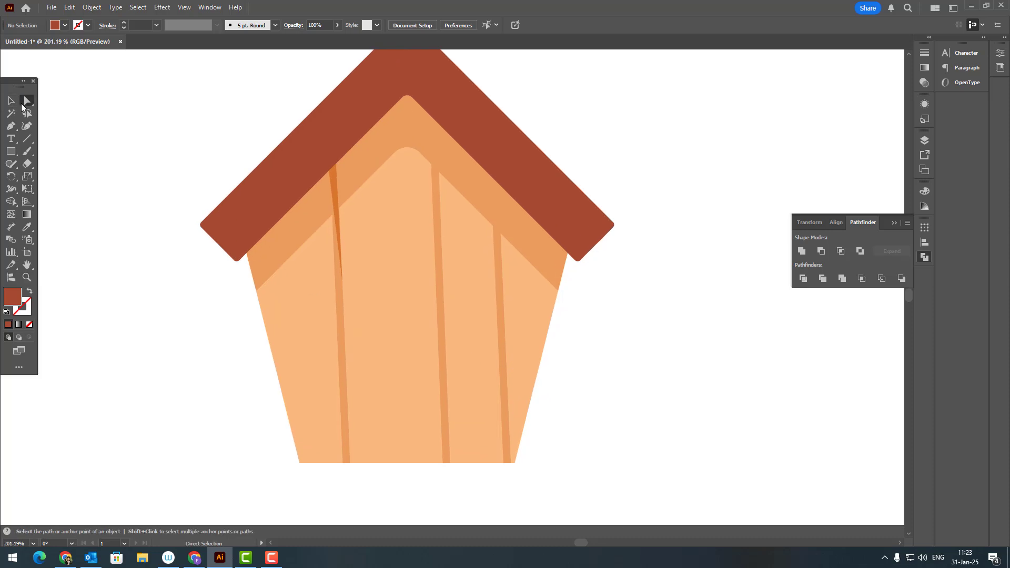
{"action": "left_click", "coordinate": [341, 279]}
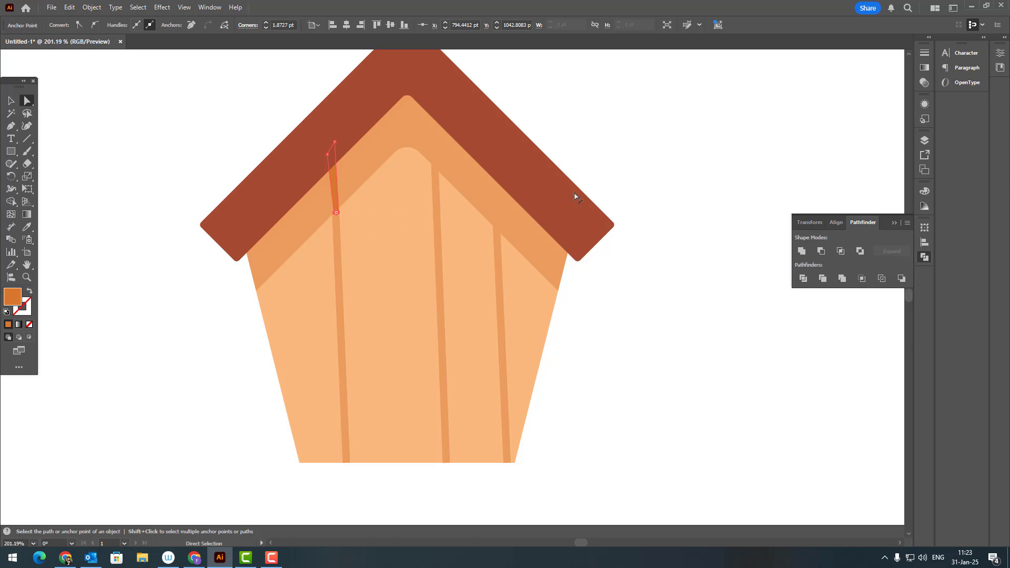
{"action": "left_click", "coordinate": [679, 386]}
Step: Draw a five-point pointed wood-grain mark about 15 pt wide and 68 pt tall at the wall's lower left corner with the Pen tool
{"action": "scroll", "coordinate": [527, 369], "scroll_direction": "right", "scroll_amount": 1}
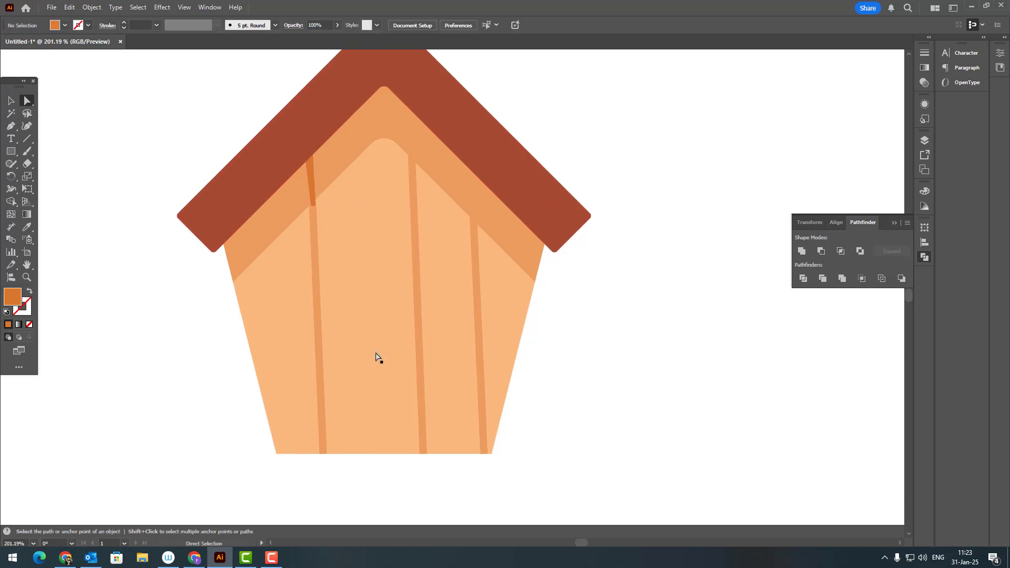
{"action": "left_click", "coordinate": [11, 127]}
{"action": "left_click", "coordinate": [276, 454]}
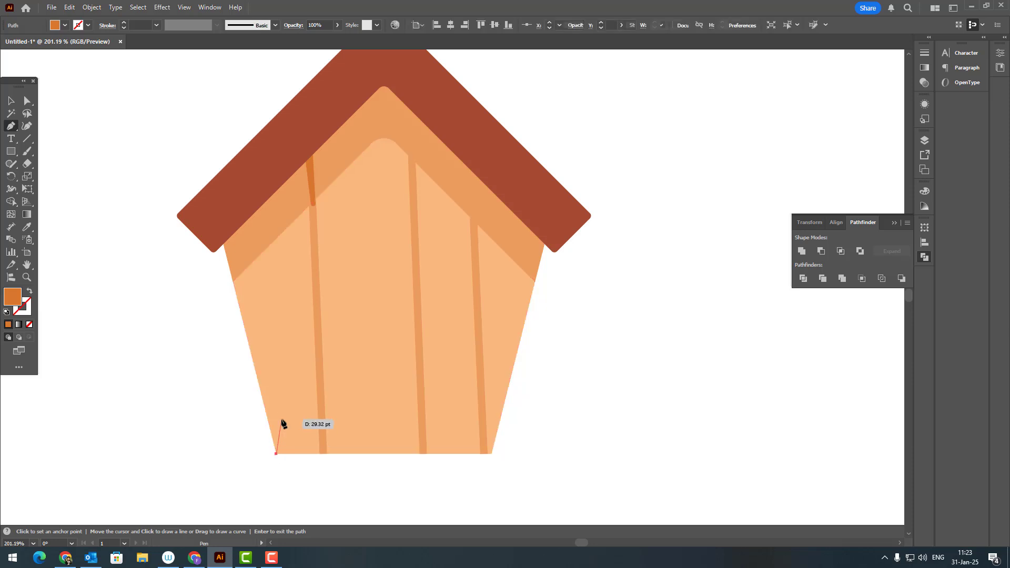
{"action": "left_click", "coordinate": [281, 420]}
{"action": "left_click", "coordinate": [279, 374]}
{"action": "left_click", "coordinate": [294, 414]}
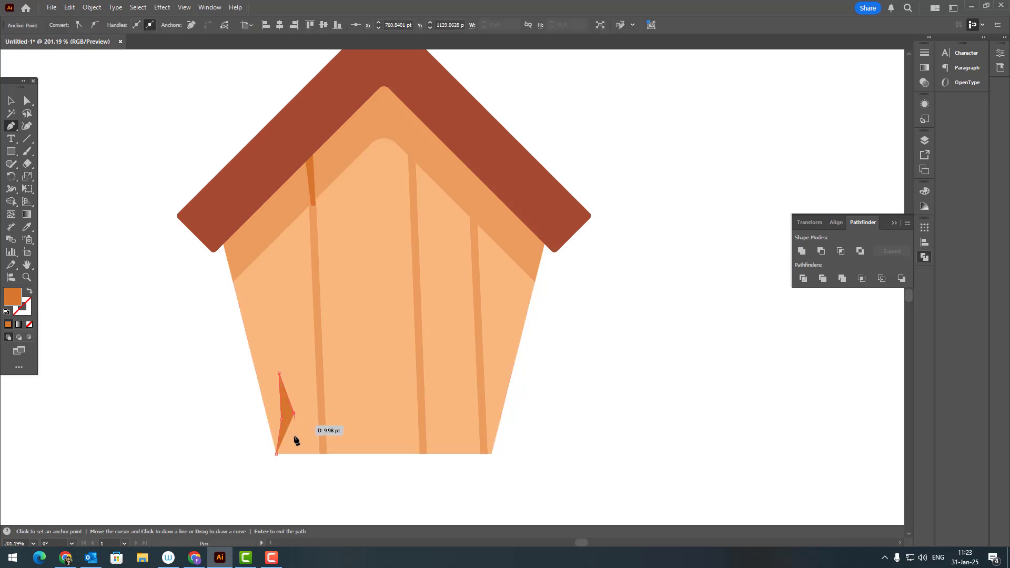
{"action": "left_click", "coordinate": [294, 454]}
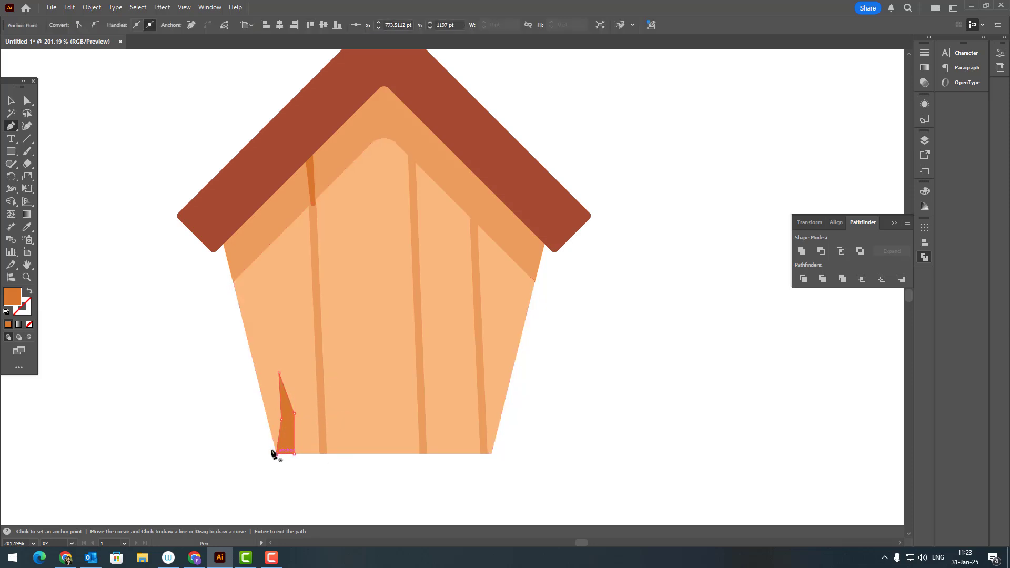
Step: Round the grain mark's top tip to a radius of about 2.56 pt and smooth the bends on both its sides
{"action": "left_click", "coordinate": [27, 113]}
{"action": "left_click", "coordinate": [27, 101]}
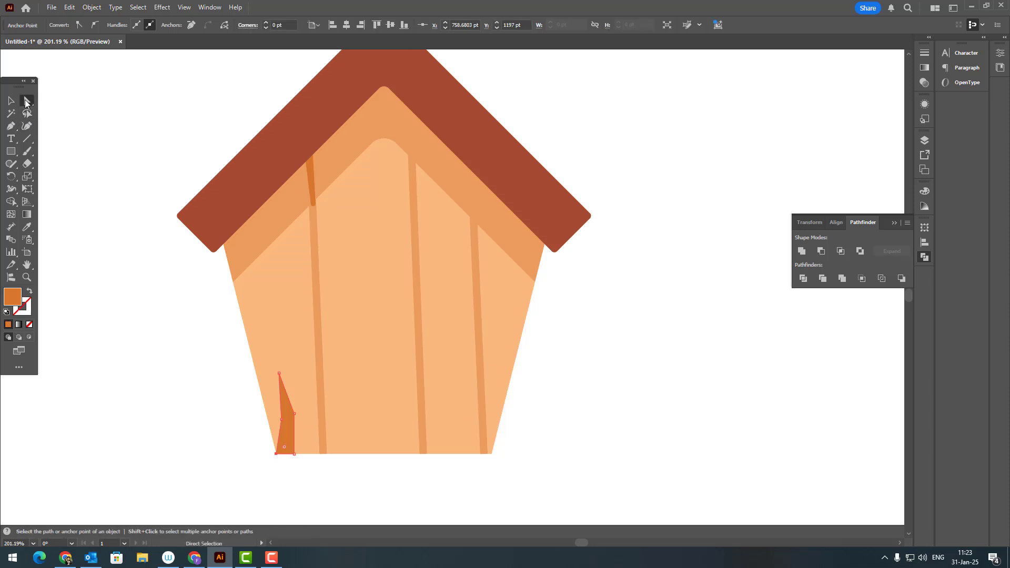
{"action": "left_click", "coordinate": [279, 375]}
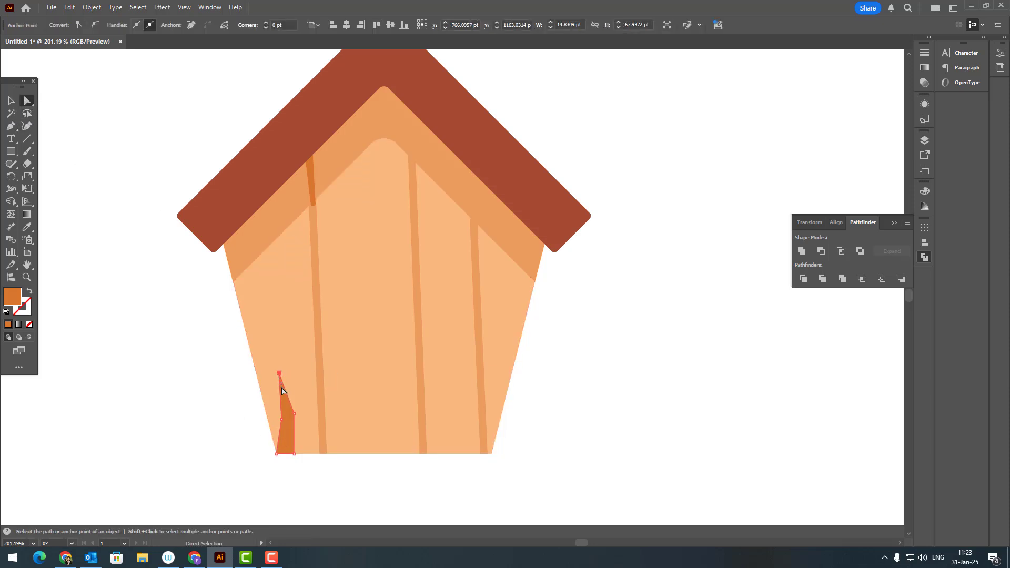
{"action": "left_click_drag", "start_coordinate": [279, 379], "coordinate": [285, 401]}
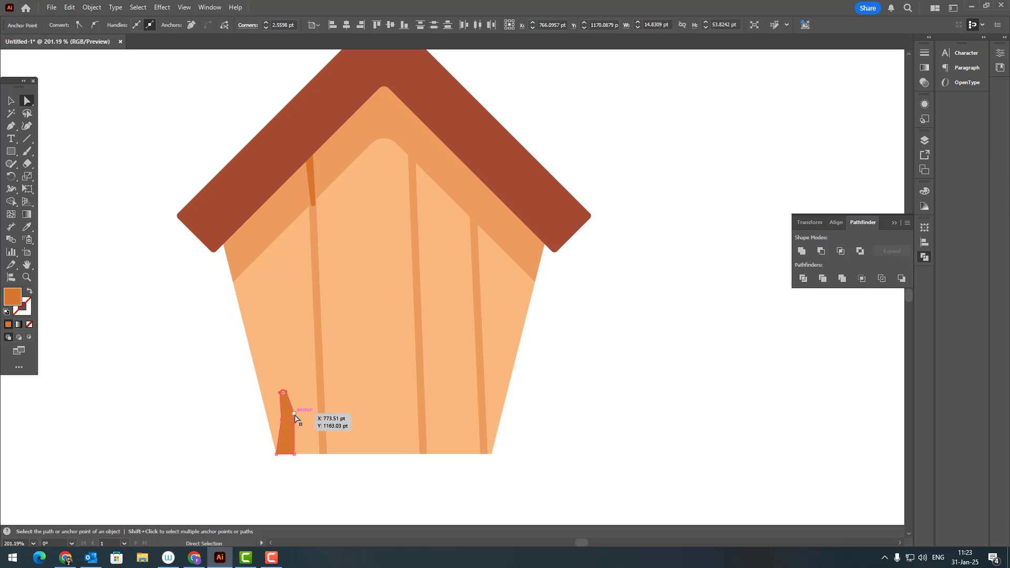
{"action": "left_click", "coordinate": [282, 420]}
{"action": "left_click", "coordinate": [284, 421]}
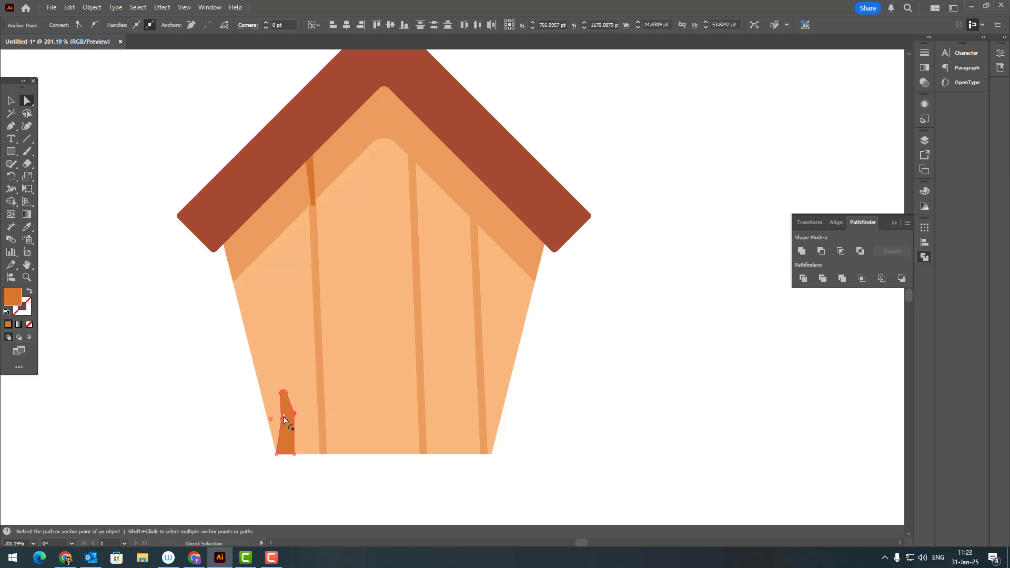
{"action": "left_click_drag", "start_coordinate": [277, 419], "coordinate": [181, 433]}
{"action": "left_click", "coordinate": [232, 444]}
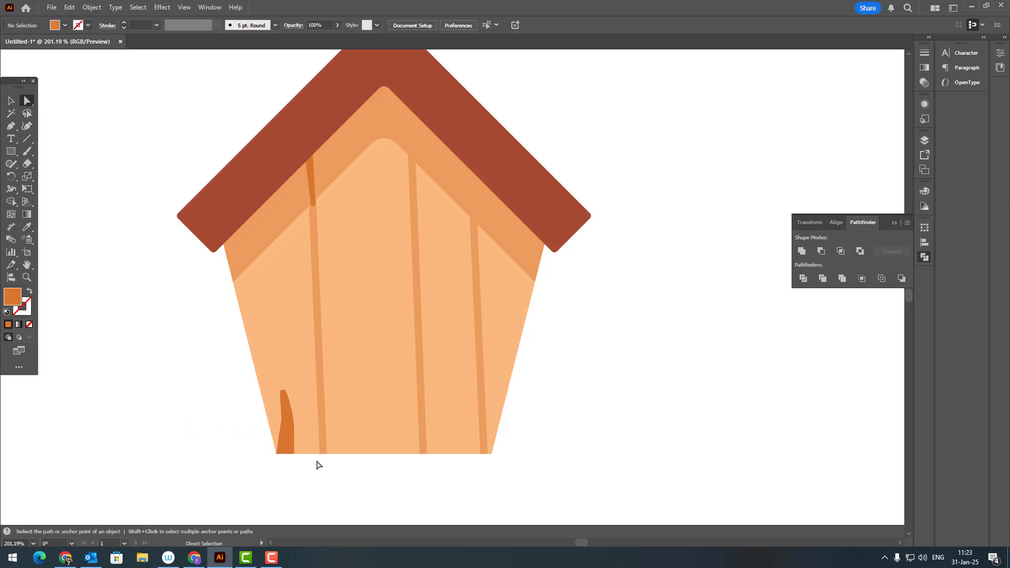
Step: Recolor the lower left grain mark with the medium orange sampled from the shadow band under the roof
{"action": "left_click", "coordinate": [285, 443]}
{"action": "key", "text": "i"}
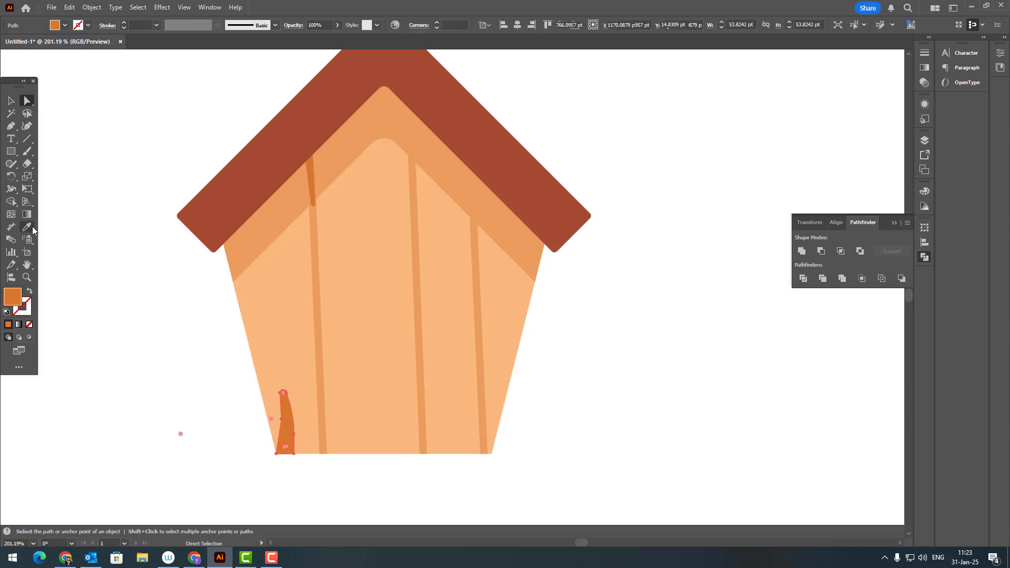
{"action": "left_click", "coordinate": [247, 260]}
Step: Draw a bent wood-grain mark about 18.5 pt wide and 84.5 pt tall left of the left plank line, its top overlapping the shadow band
{"action": "scroll", "coordinate": [184, 377], "scroll_direction": "down", "scroll_amount": 3}
{"action": "scroll", "coordinate": [239, 424], "scroll_direction": "up", "scroll_amount": 2}
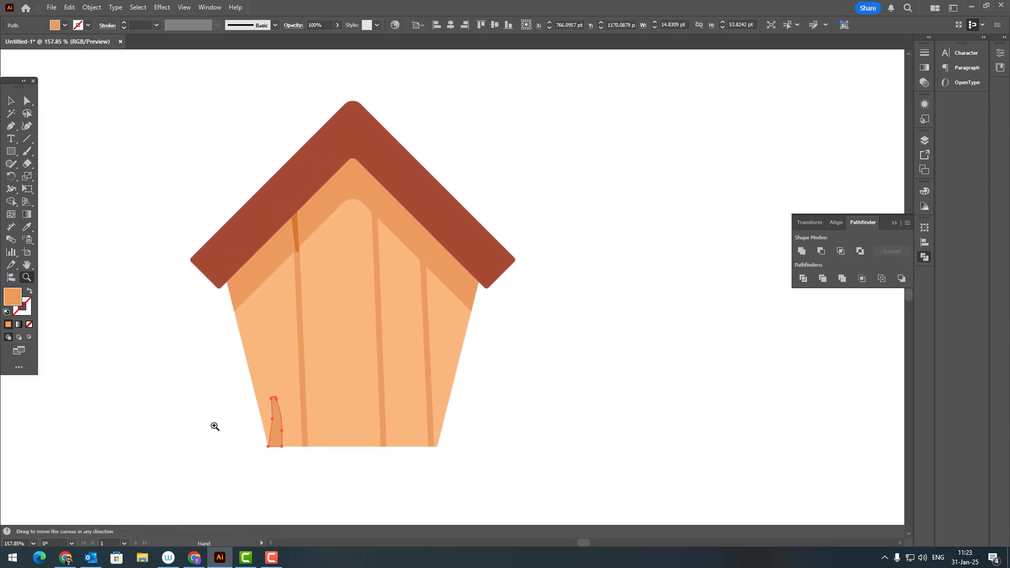
{"action": "left_click", "coordinate": [15, 129]}
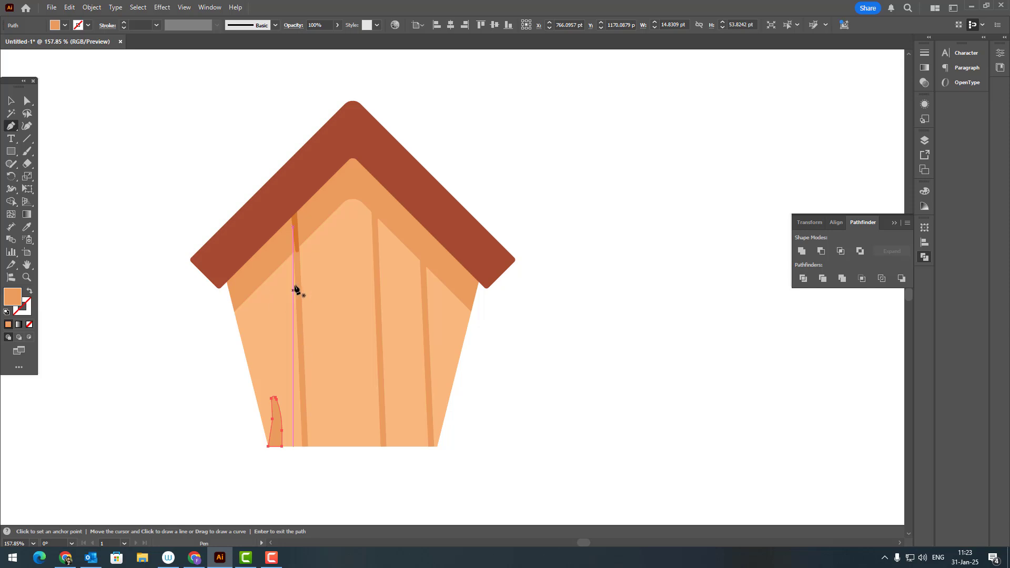
{"action": "key", "text": "ctrl+shift+a"}
{"action": "left_click", "coordinate": [281, 318]}
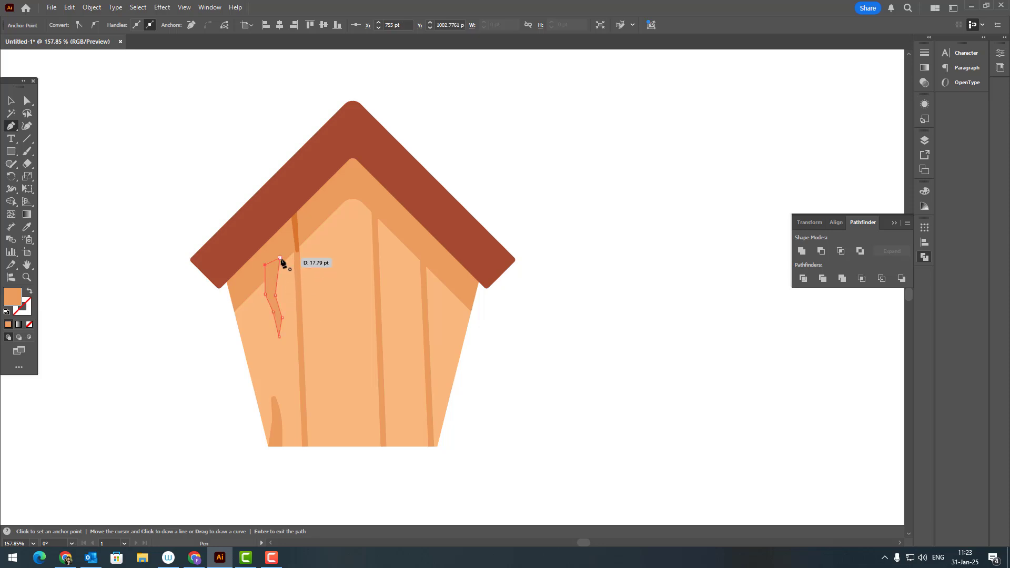
Step: Try to round all corners of the upper left grain mark together
{"action": "left_click", "coordinate": [27, 100]}
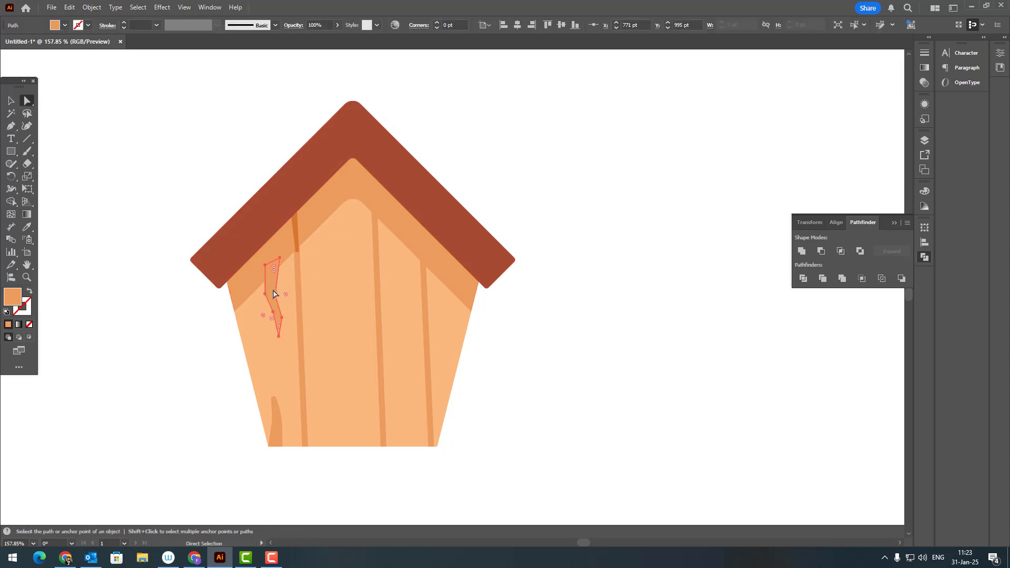
{"action": "left_click", "coordinate": [273, 293]}
{"action": "left_click", "coordinate": [190, 334]}
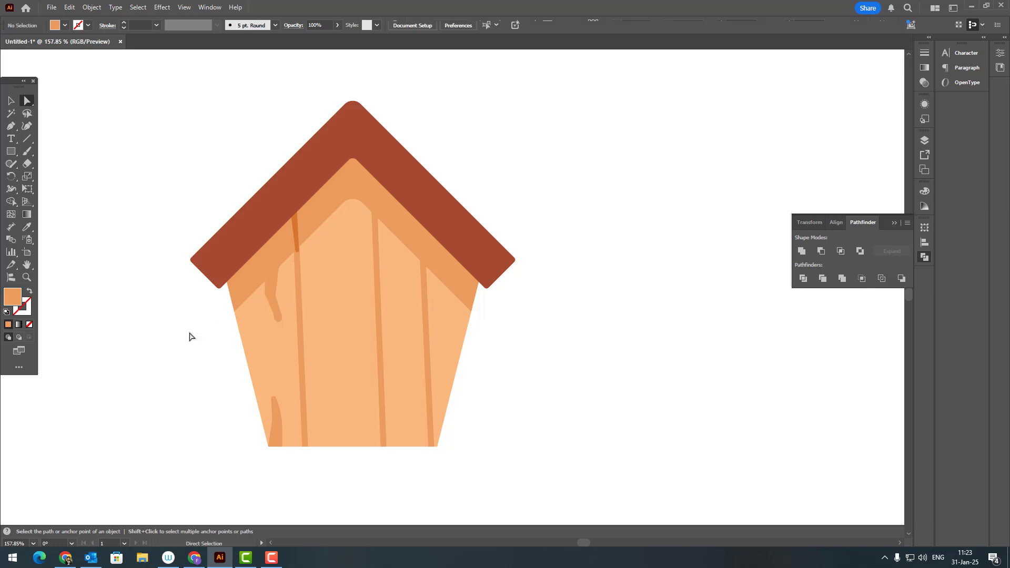
{"action": "key", "text": "z"}
{"action": "left_click", "coordinate": [333, 388]}
{"action": "left_click_drag", "start_coordinate": [332, 388], "coordinate": [390, 386]}
{"action": "key", "text": "ctrl+z"}
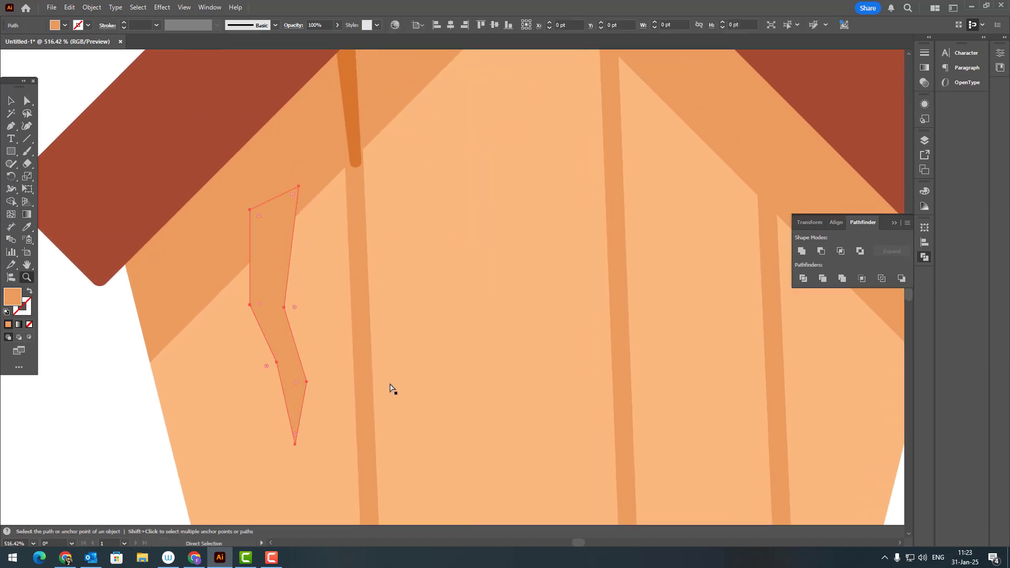
Step: Round only the two opposite middle bends of the upper left grain mark to a radius of about 57.27 pt
{"action": "left_click", "coordinate": [27, 101]}
{"action": "left_click_drag", "start_coordinate": [250, 308], "coordinate": [393, 332]}
{"action": "left_click_drag", "start_coordinate": [450, 354], "coordinate": [450, 355]}
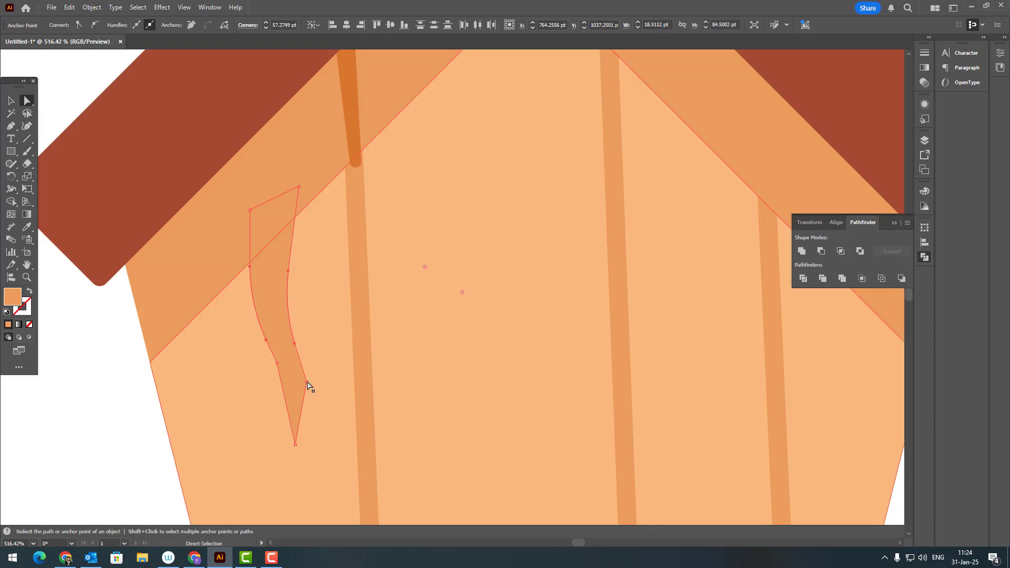
Step: Round the upper left grain mark's lower tip to about 1.93 pt and smooth the bends just above it
{"action": "left_click", "coordinate": [295, 444]}
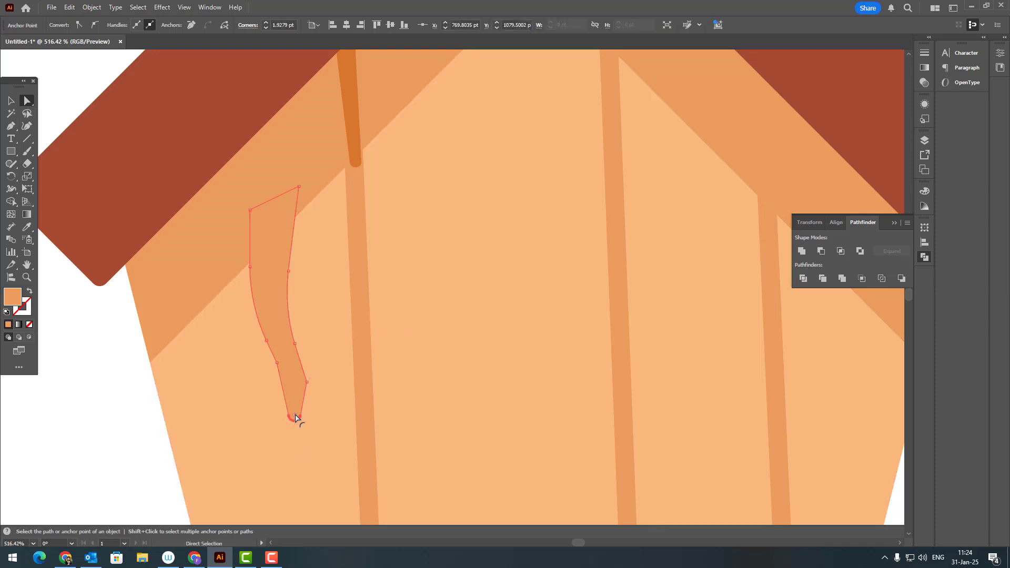
{"action": "left_click_drag", "start_coordinate": [296, 418], "coordinate": [128, 391]}
{"action": "left_click", "coordinate": [277, 364], "text": "shift"}
Step: Draw a slim four-point grain mark about 18 pt wide and 104 pt tall between the middle and right plank lines with the Pen tool
{"action": "key", "text": "z"}
{"action": "key", "text": "space"}
{"action": "left_click_drag", "start_coordinate": [182, 392], "coordinate": [149, 339]}
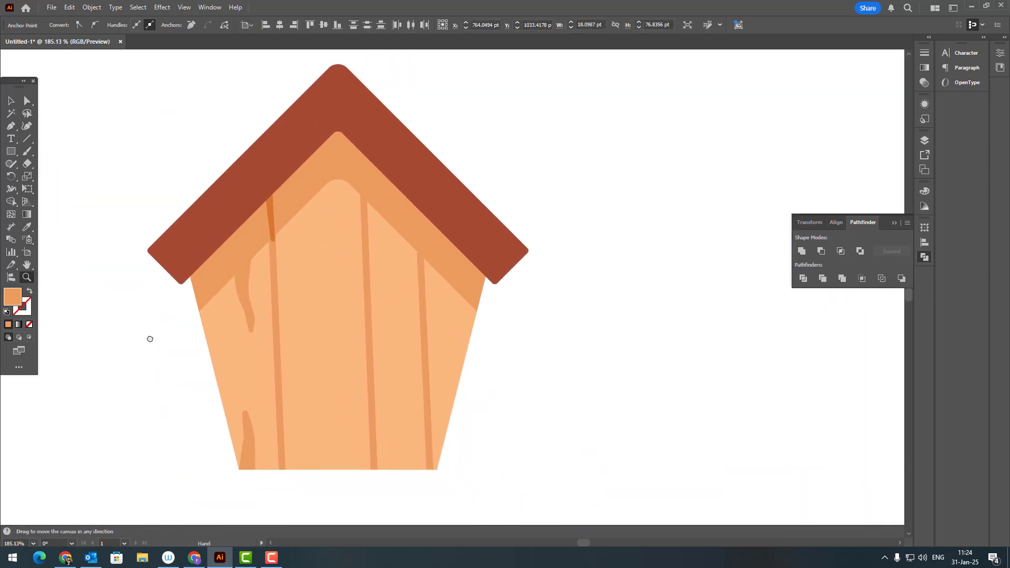
{"action": "key", "text": "ctrl+shift+a"}
{"action": "key", "text": "p"}
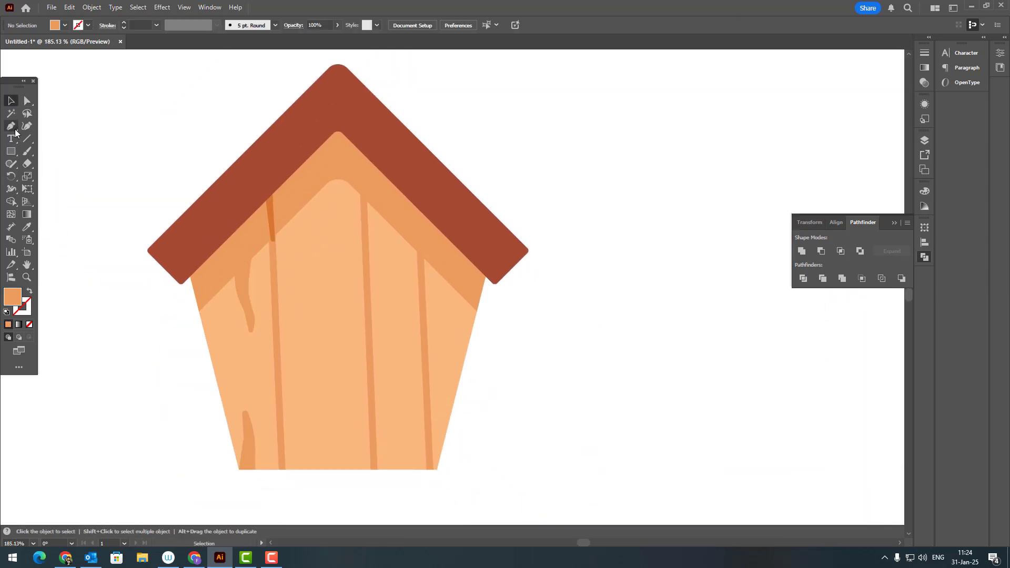
{"action": "left_click", "coordinate": [395, 281]}
{"action": "left_click", "coordinate": [391, 324]}
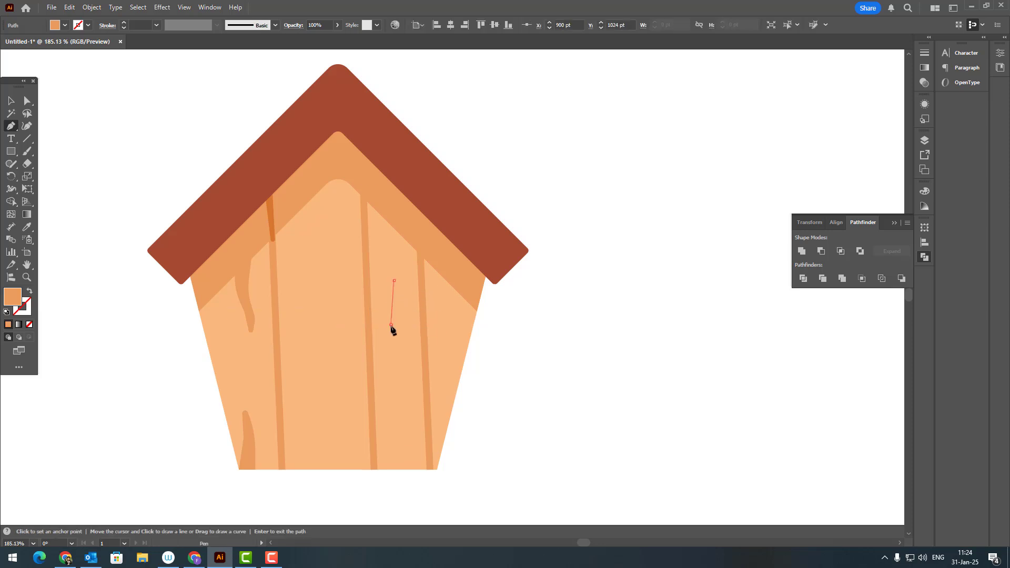
{"action": "left_click", "coordinate": [404, 322]}
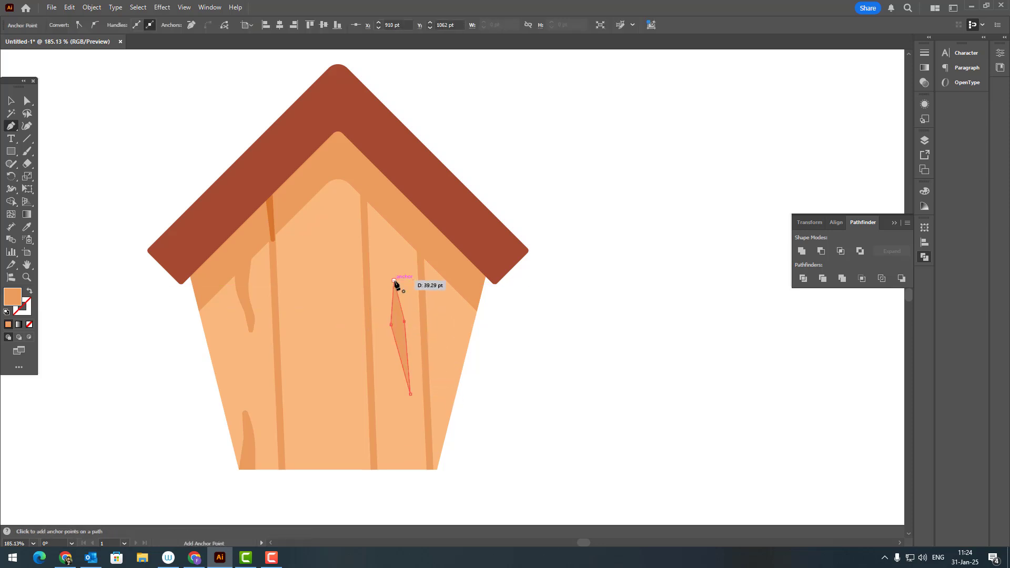
{"action": "left_click", "coordinate": [394, 281]}
Step: Round all corners of the four-point grain mark together so both ends become blunt
{"action": "left_click", "coordinate": [28, 100]}
{"action": "left_click", "coordinate": [396, 323]}
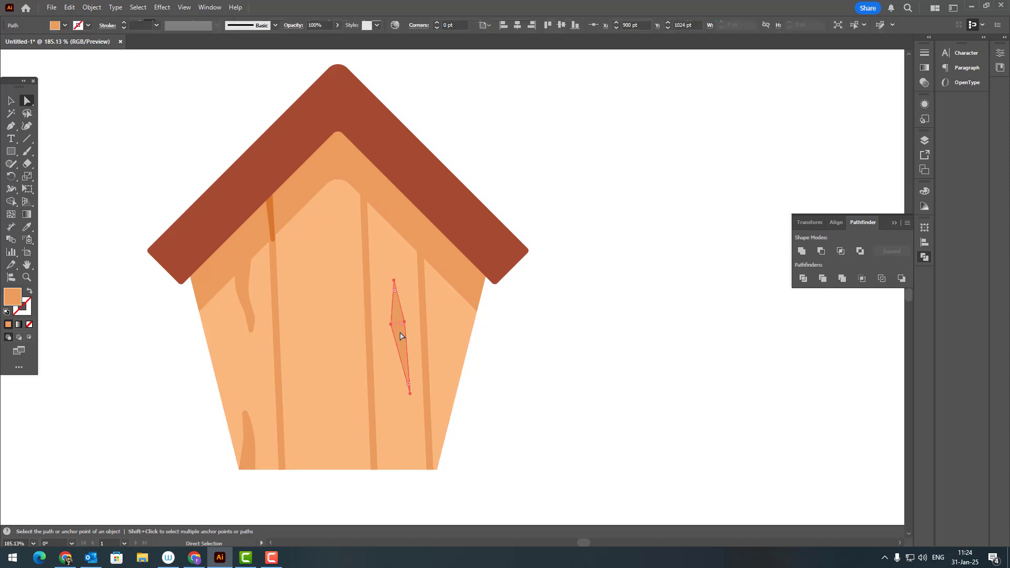
{"action": "left_click_drag", "start_coordinate": [401, 326], "coordinate": [398, 333]}
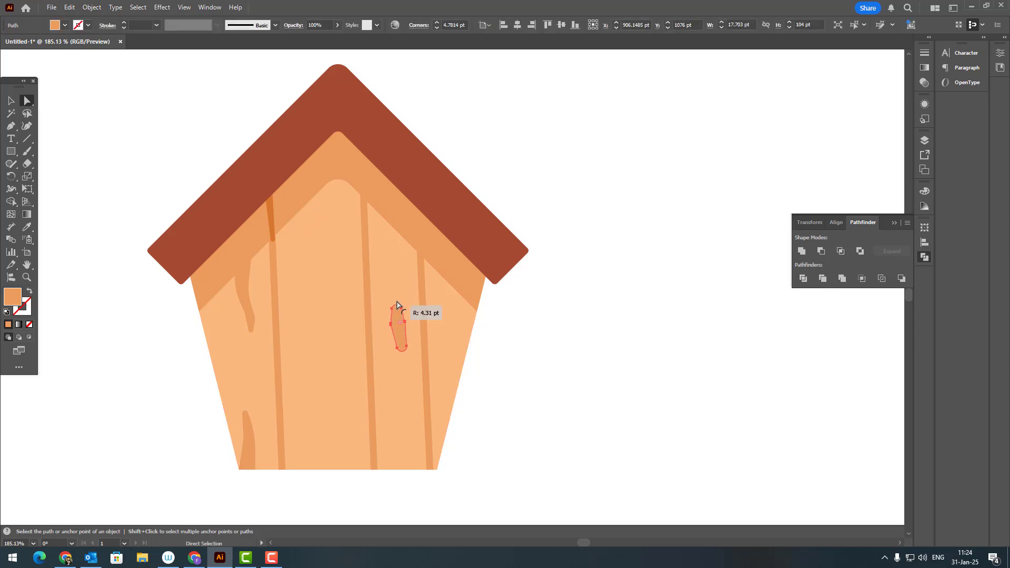
{"action": "left_click", "coordinate": [520, 360]}
Step: Draw a bent, closed grain mark about 90 pt tall along the wall's right edge, below the shadow band, with the Pen tool
{"action": "left_click_drag", "start_coordinate": [552, 407], "coordinate": [584, 411]}
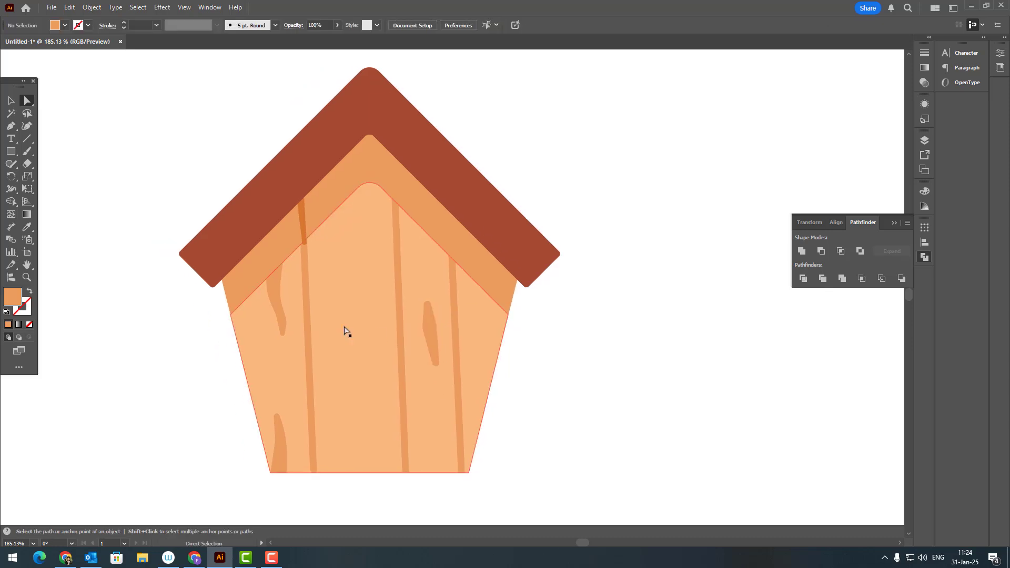
{"action": "left_click_drag", "start_coordinate": [428, 380], "coordinate": [406, 347]}
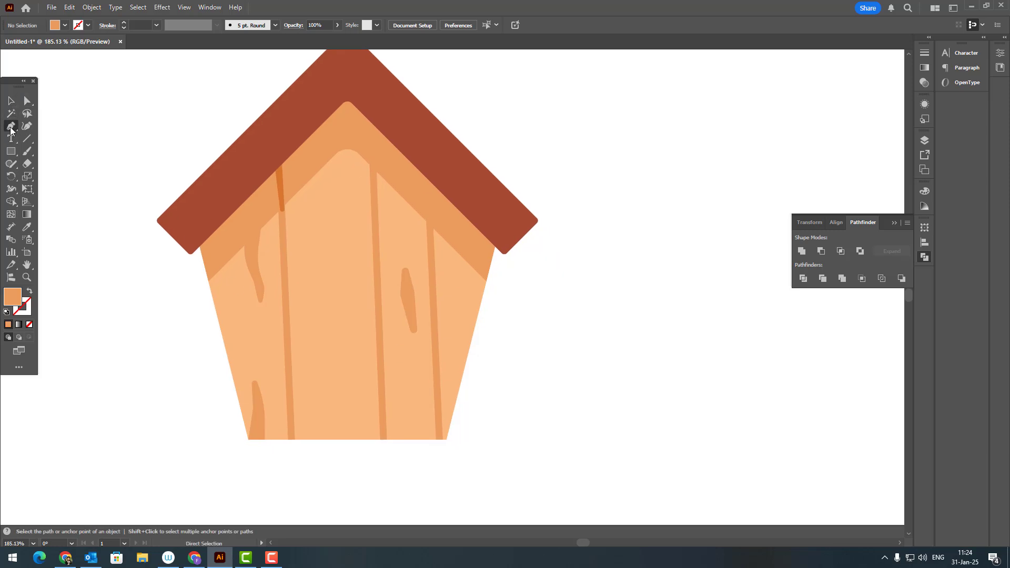
{"action": "left_click", "coordinate": [11, 127]}
{"action": "left_click", "coordinate": [464, 373]}
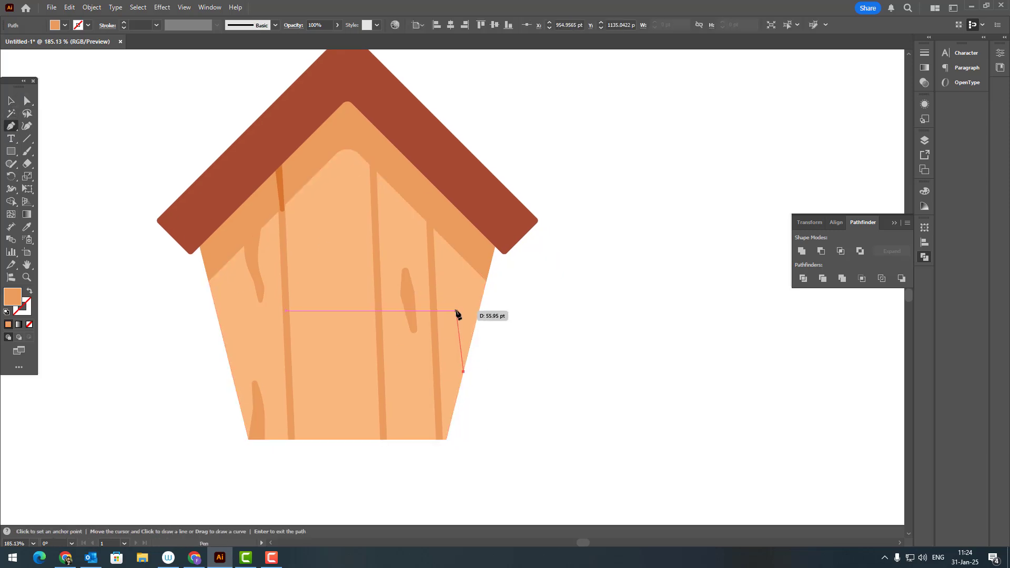
{"action": "left_click", "coordinate": [463, 321]}
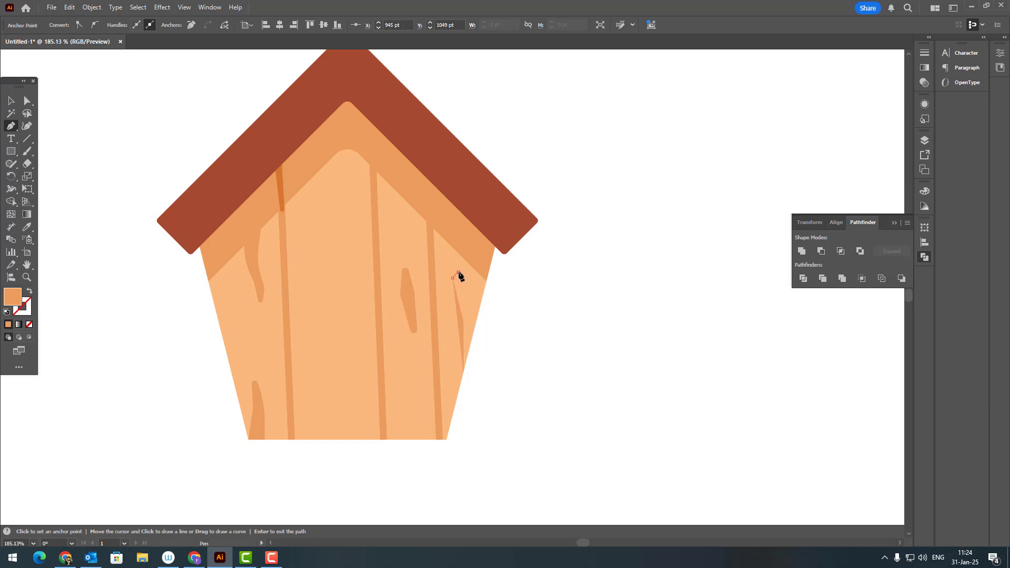
{"action": "left_click_drag", "start_coordinate": [459, 272], "coordinate": [465, 284]}
{"action": "left_click", "coordinate": [476, 325]}
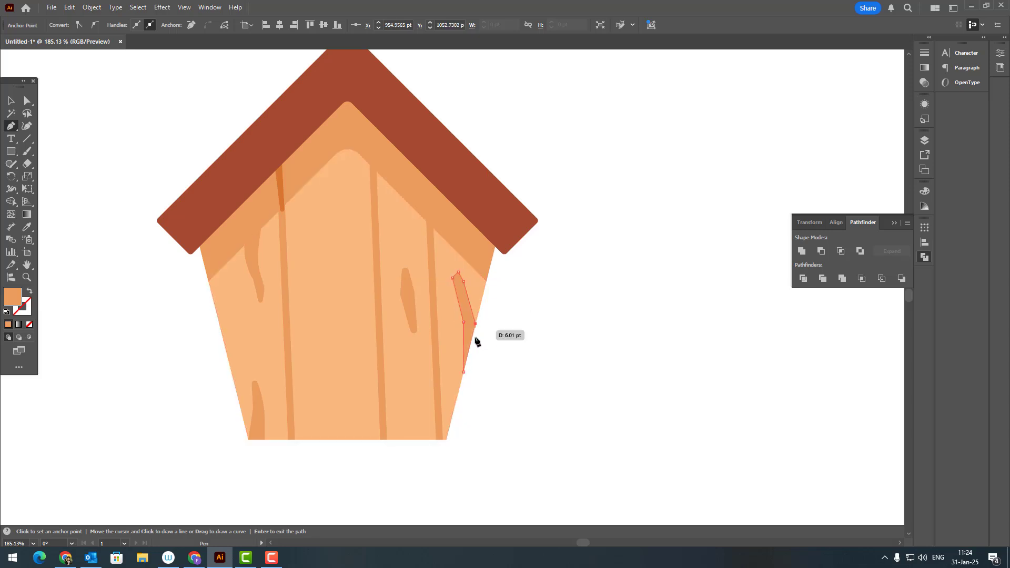
{"action": "left_click", "coordinate": [464, 372]}
Step: Move the right-edge grain mark's upper left anchor point 3 pt right and 11 pt down
{"action": "scroll", "coordinate": [487, 348], "scroll_direction": "up", "scroll_amount": 3}
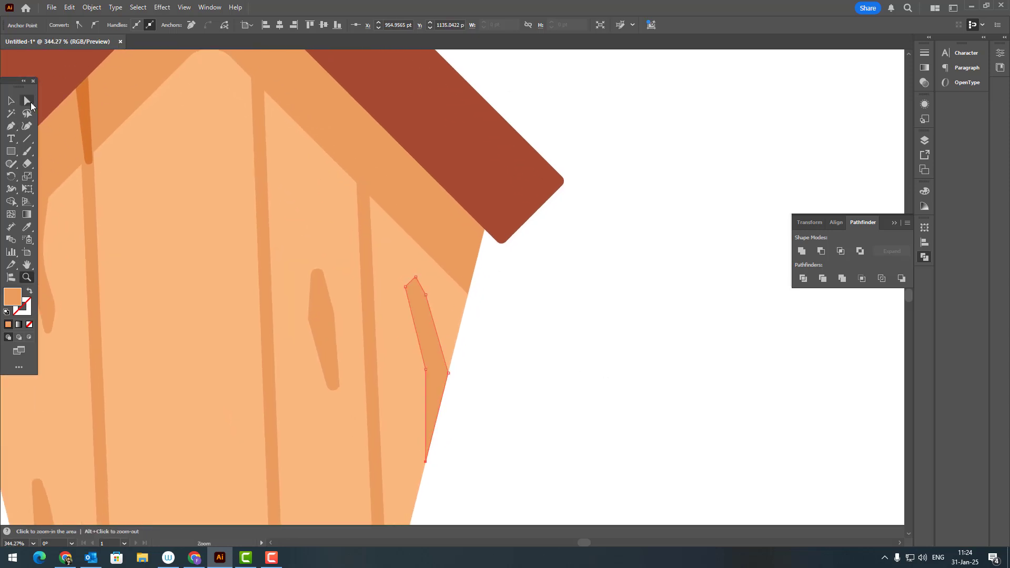
{"action": "key", "text": "a"}
{"action": "left_click_drag", "start_coordinate": [406, 291], "coordinate": [412, 312]}
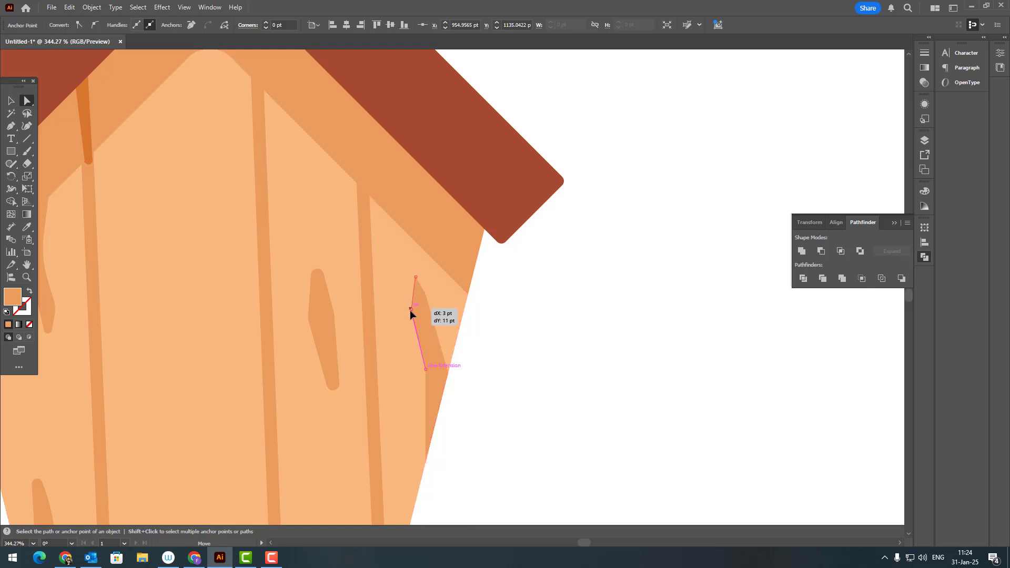
Step: Round the right-edge grain mark's top tip and left bend, and its upper left corner to a radius of about 30.83 pt
{"action": "left_click", "coordinate": [419, 281]}
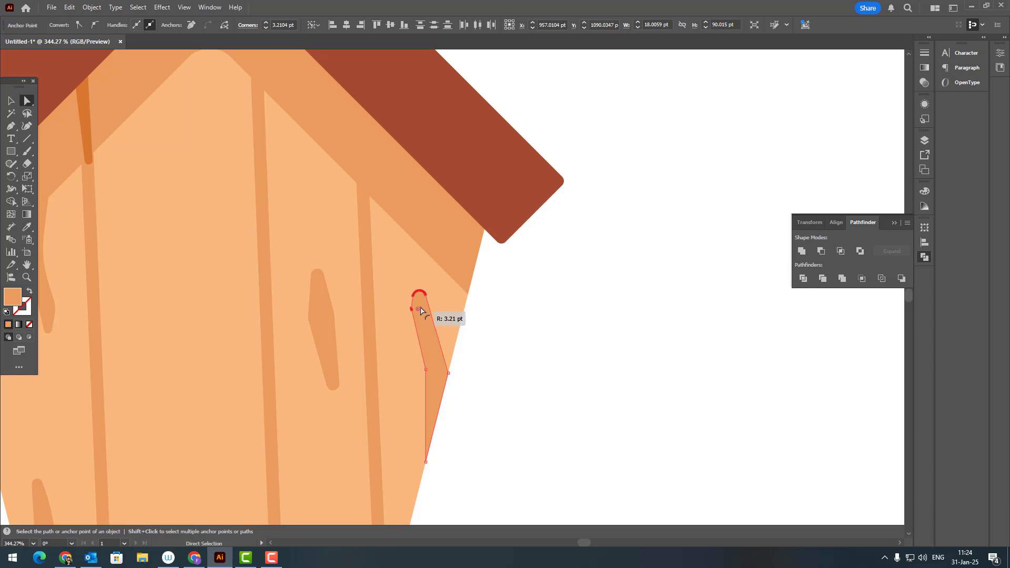
{"action": "left_click_drag", "start_coordinate": [415, 306], "coordinate": [417, 309]}
{"action": "left_click", "coordinate": [473, 372]}
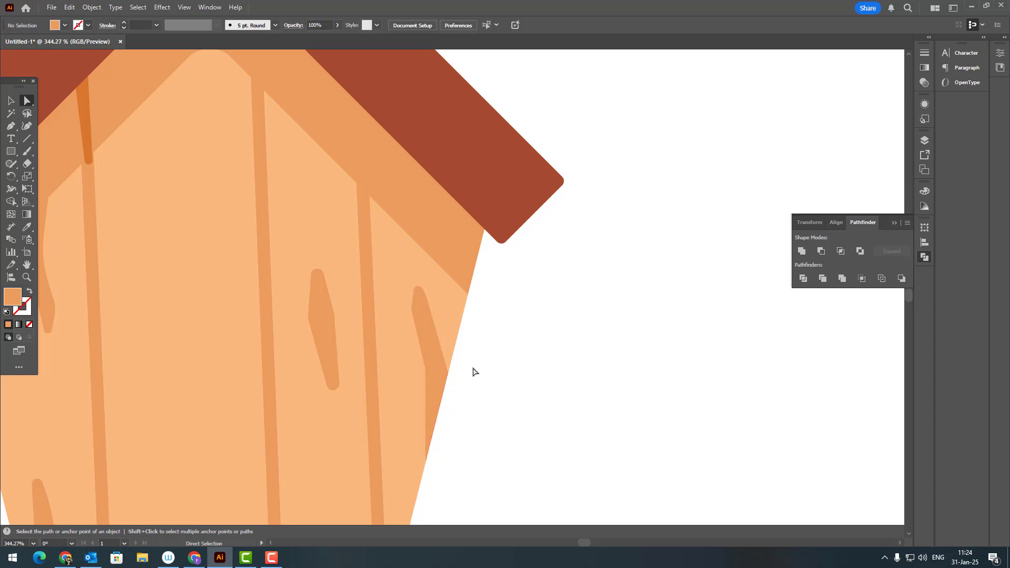
{"action": "left_click", "coordinate": [427, 372]}
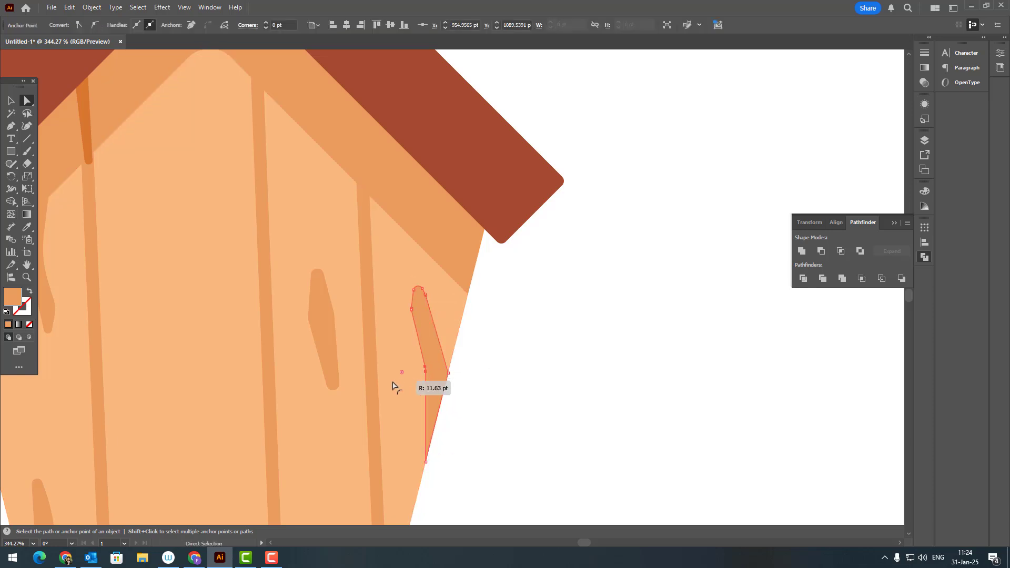
{"action": "left_click", "coordinate": [412, 310]}
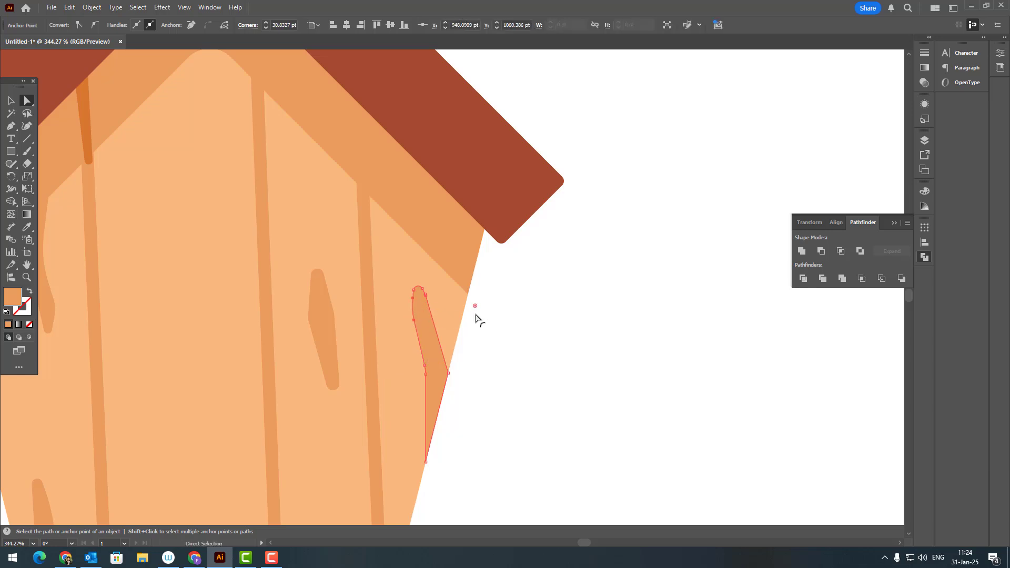
{"action": "left_click", "coordinate": [476, 316]}
{"action": "key", "text": "z"}
{"action": "left_click_drag", "start_coordinate": [513, 342], "coordinate": [392, 373]}
{"action": "left_click_drag", "start_coordinate": [401, 374], "coordinate": [431, 353]}
{"action": "left_click_drag", "start_coordinate": [430, 316], "coordinate": [413, 345]}
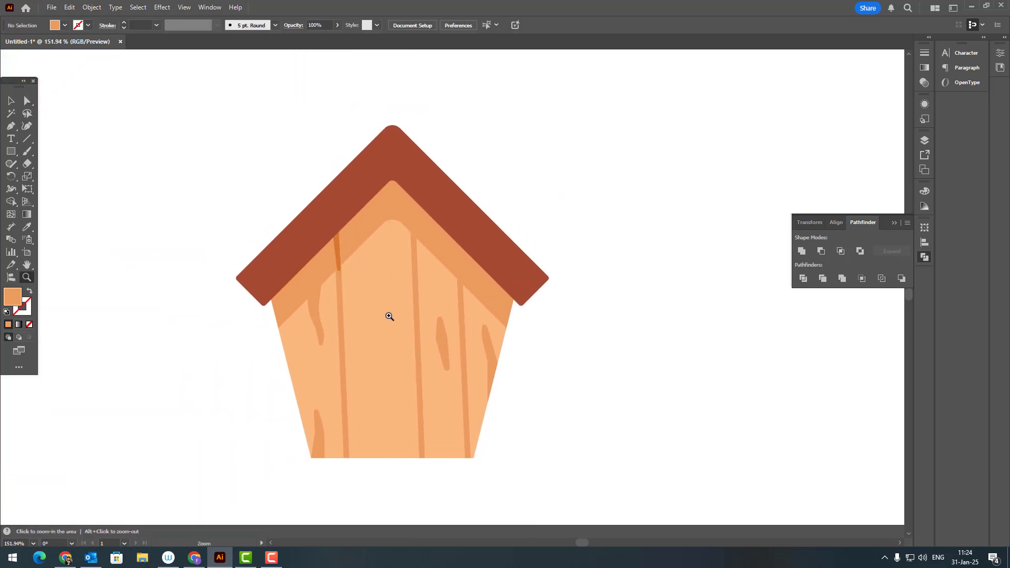
{"action": "left_click", "coordinate": [390, 316]}
{"action": "left_click", "coordinate": [11, 100]}
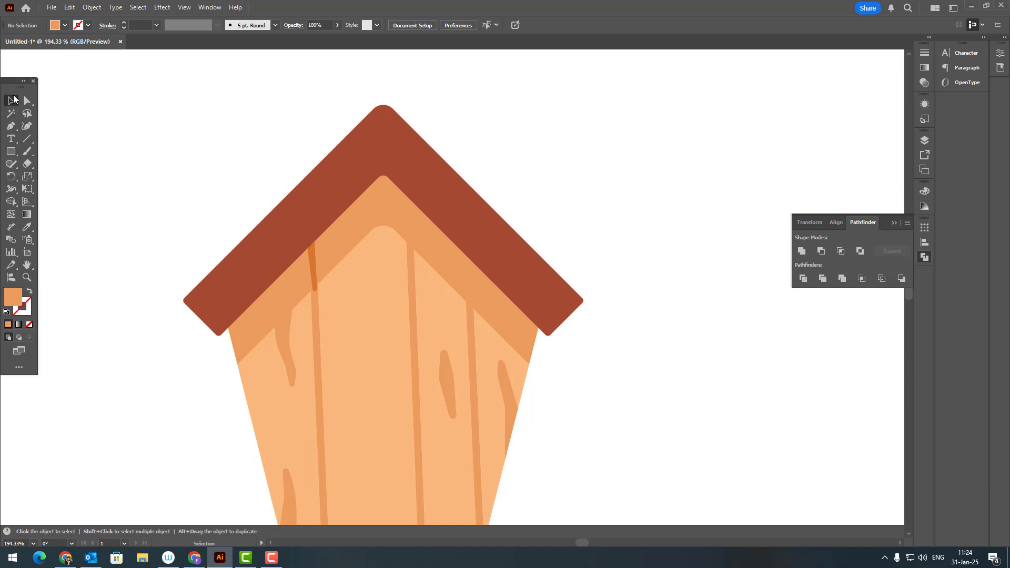
{"action": "key", "text": "z"}
{"action": "left_click_drag", "start_coordinate": [580, 339], "coordinate": [482, 392]}
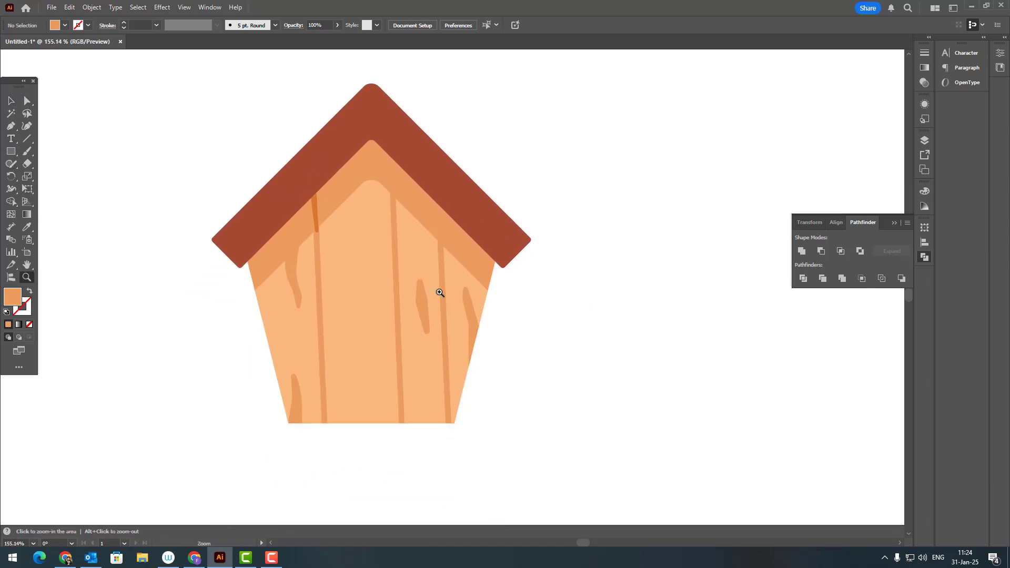
Step: Draw a straight horizontal line about 268 pt long along the wall's bottom edge with the Pen tool, overhanging both sides
{"action": "left_click", "coordinate": [440, 292]}
{"action": "key", "text": "p"}
{"action": "left_click_drag", "start_coordinate": [575, 343], "coordinate": [545, 330]}
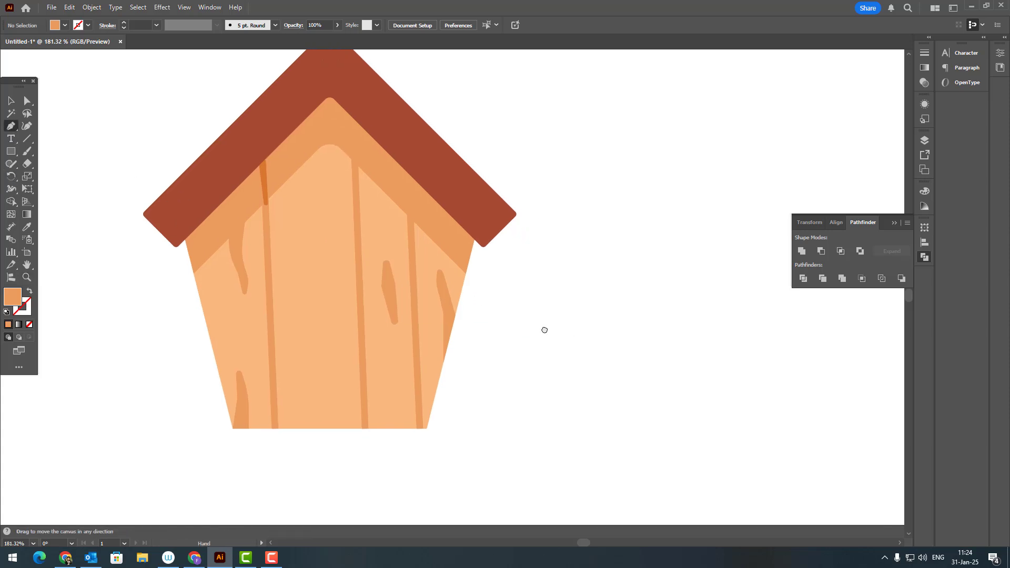
{"action": "key", "text": "m"}
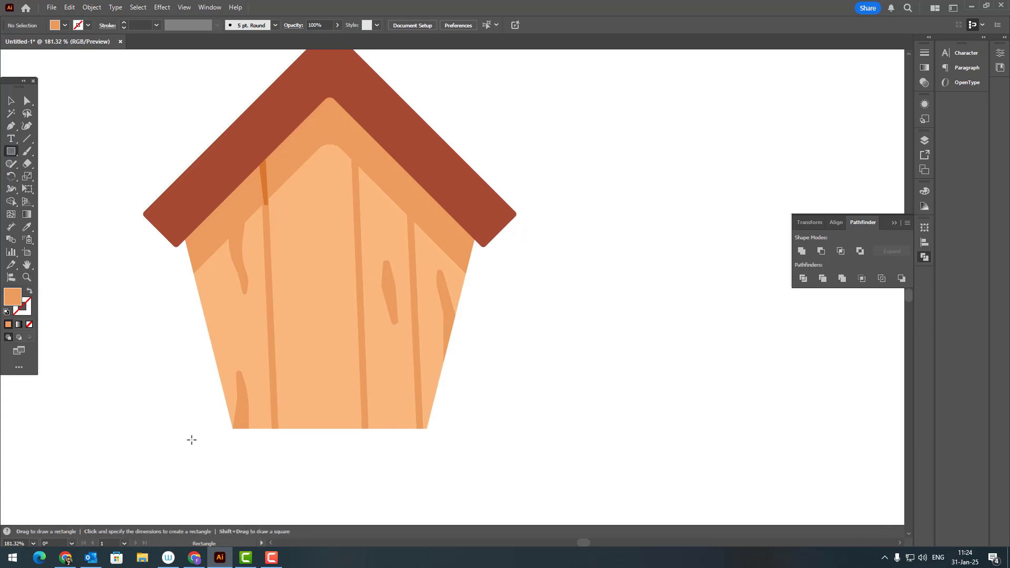
{"action": "left_click", "coordinate": [10, 126]}
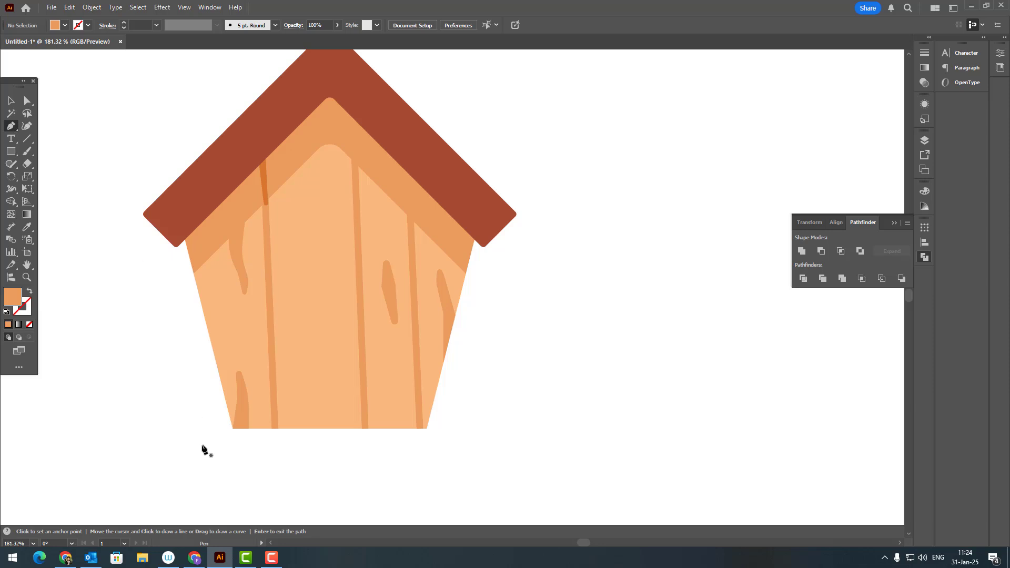
{"action": "left_click", "coordinate": [188, 429]}
{"action": "left_click", "coordinate": [475, 429]}
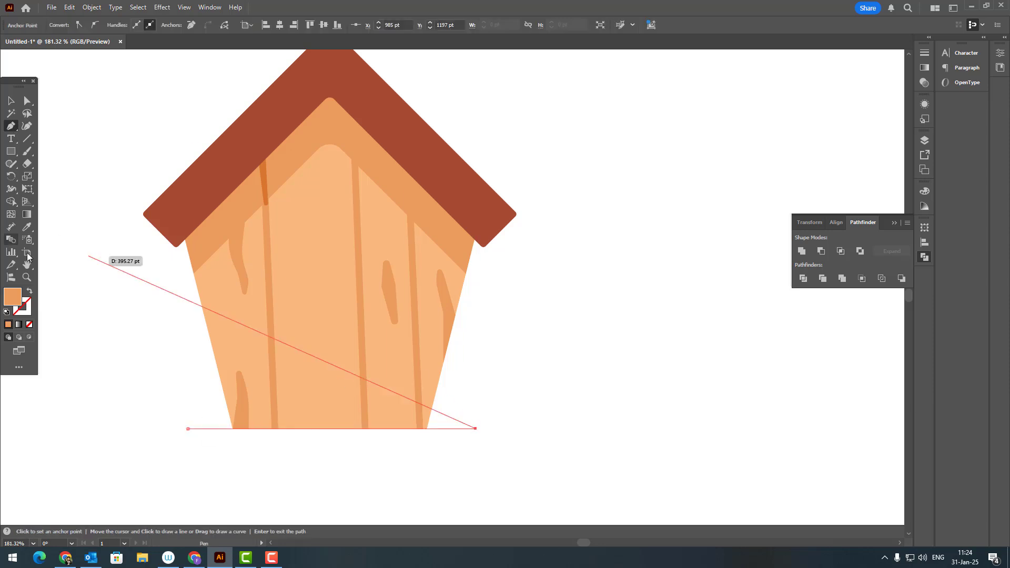
Step: Give the bottom line the roof's brown as its stroke with no fill, and set the stroke weight to 45 pt
{"action": "left_click", "coordinate": [26, 229]}
{"action": "left_click", "coordinate": [230, 181]}
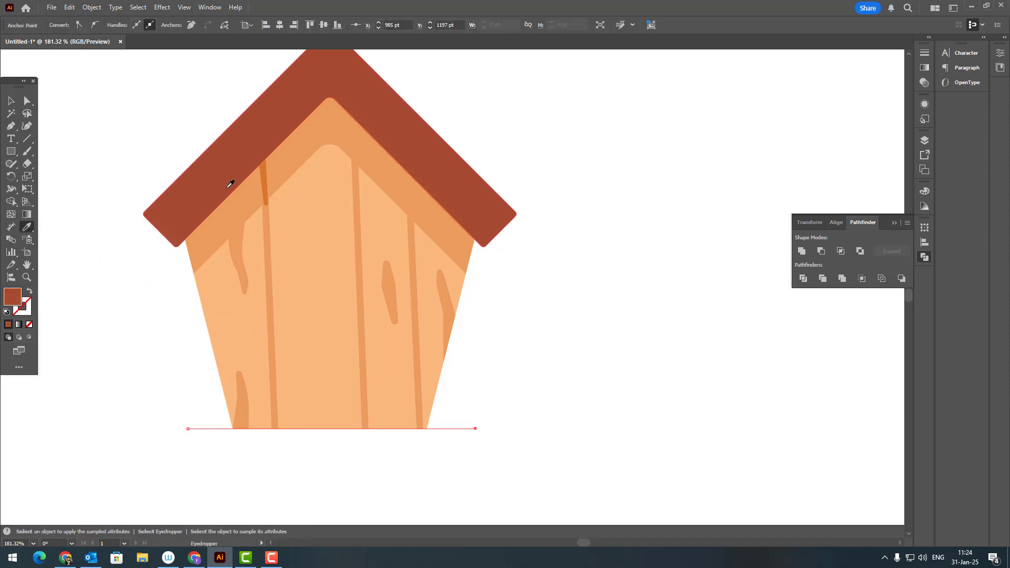
{"action": "left_click", "coordinate": [30, 292]}
{"action": "key", "text": "v"}
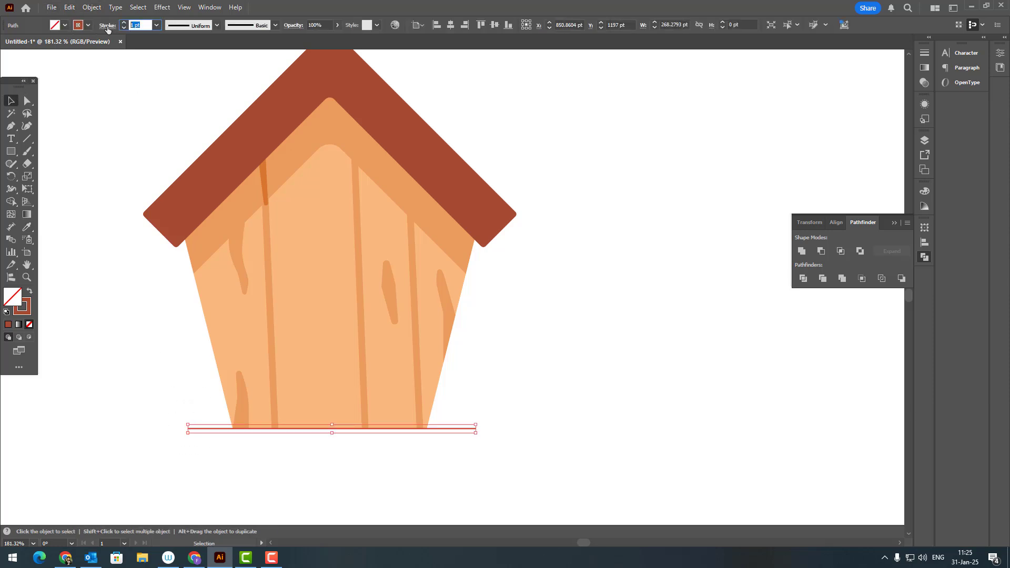
{"action": "key", "text": "Return"}
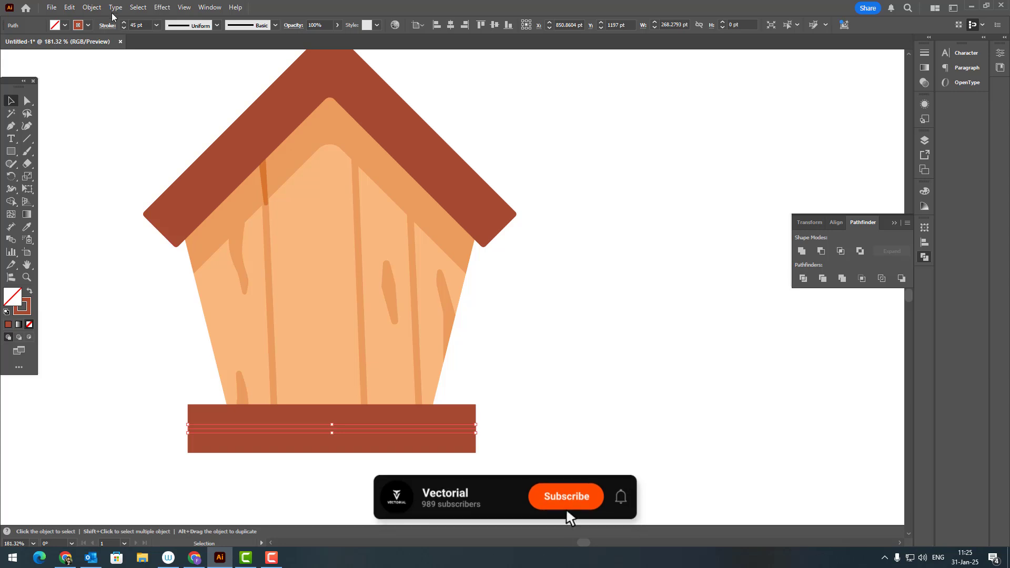
Step: Expand the brown base line into a filled shape and round all its corners to a radius of about 3.67 pt
{"action": "left_click", "coordinate": [91, 7]}
{"action": "left_click", "coordinate": [110, 154]}
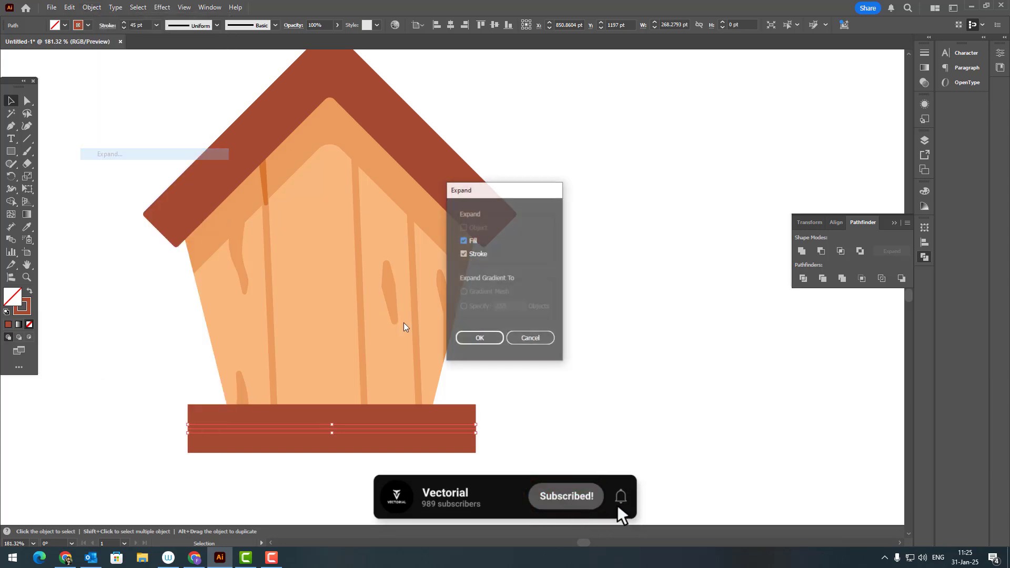
{"action": "left_click", "coordinate": [477, 338]}
{"action": "left_click", "coordinate": [28, 100]}
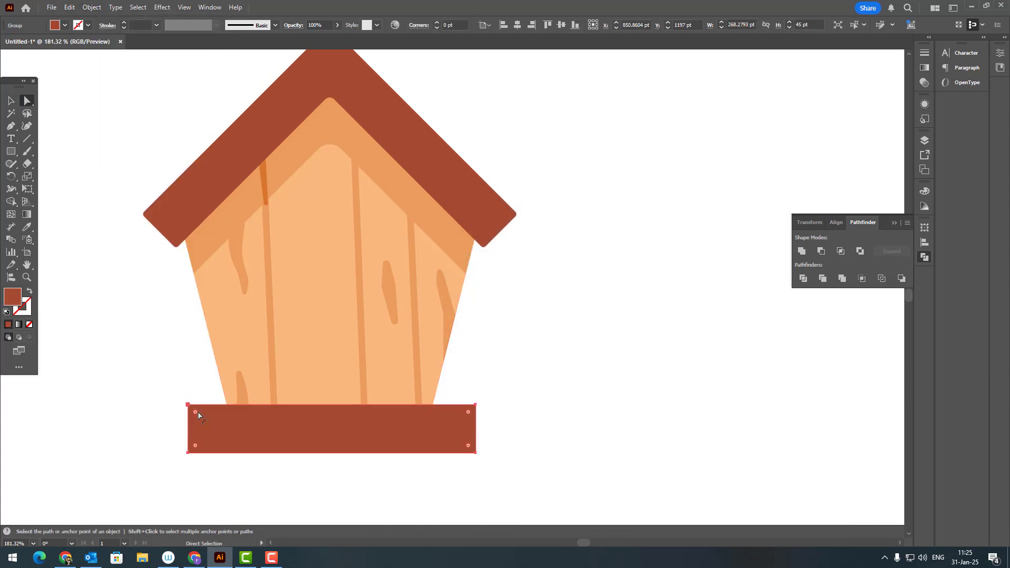
{"action": "left_click_drag", "start_coordinate": [195, 413], "coordinate": [198, 416]}
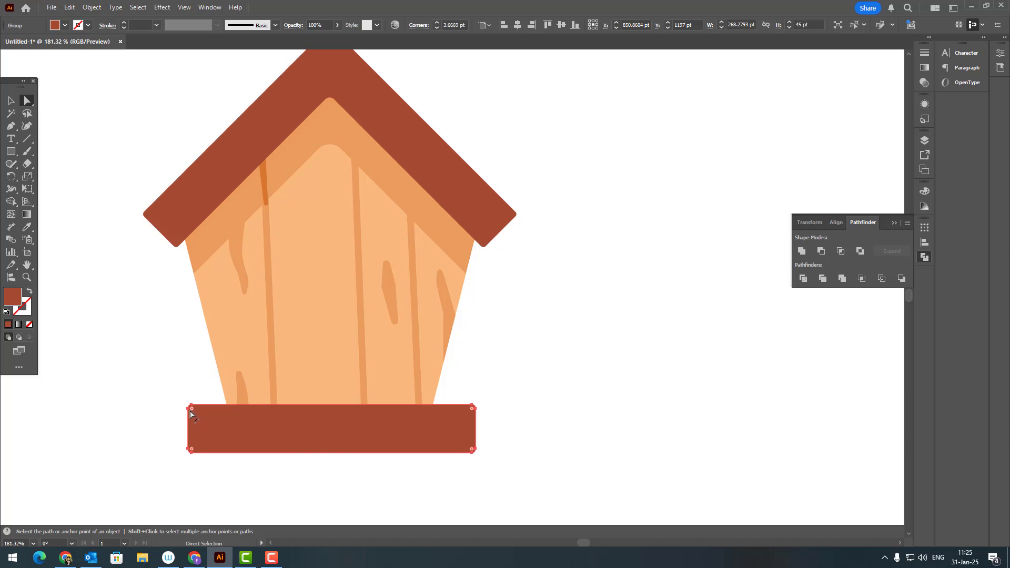
{"action": "key", "text": "z"}
{"action": "left_click_drag", "start_coordinate": [275, 342], "coordinate": [216, 356]}
{"action": "left_click", "coordinate": [11, 101]}
{"action": "left_click", "coordinate": [420, 411]}
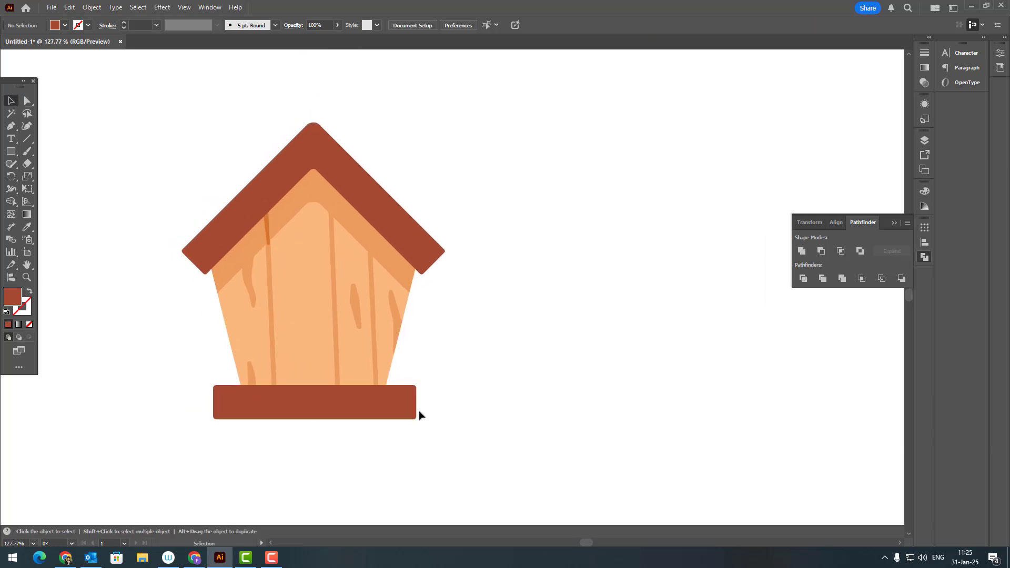
{"action": "mouse_move", "coordinate": [400, 405]}
{"action": "left_mouse_down"}
{"action": "mouse_move", "coordinate": [400, 421]}
{"action": "mouse_move", "coordinate": [401, 399]}
{"action": "left_mouse_up"}
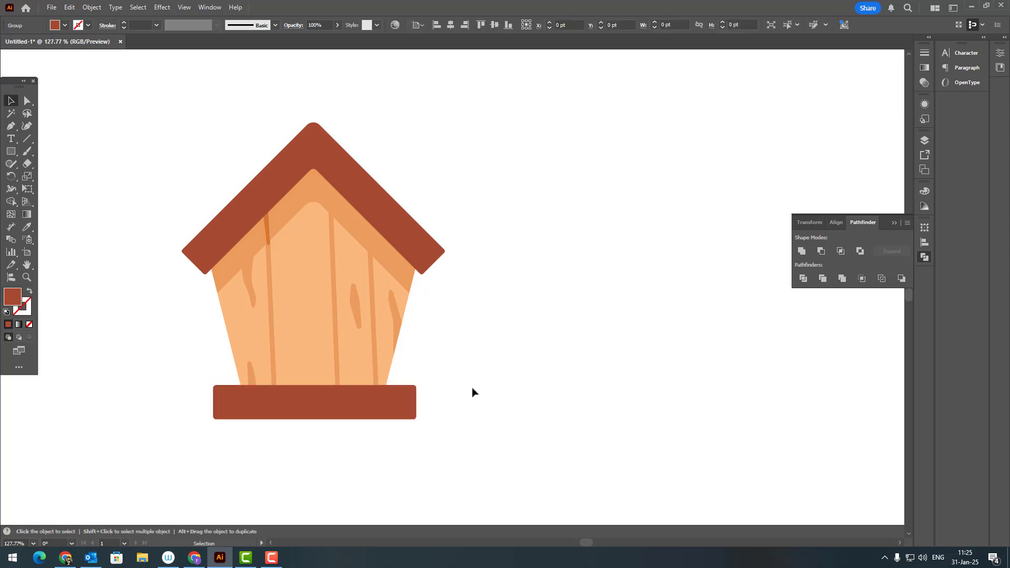
Step: Draw a brown circle 149 pt in diameter with the Ellipse tool and move it beside the birdhouse
{"action": "key", "text": "z"}
{"action": "left_click", "coordinate": [349, 237]}
{"action": "left_click_drag", "start_coordinate": [11, 152], "coordinate": [65, 179]}
{"action": "left_click_drag", "start_coordinate": [308, 284], "coordinate": [373, 348]}
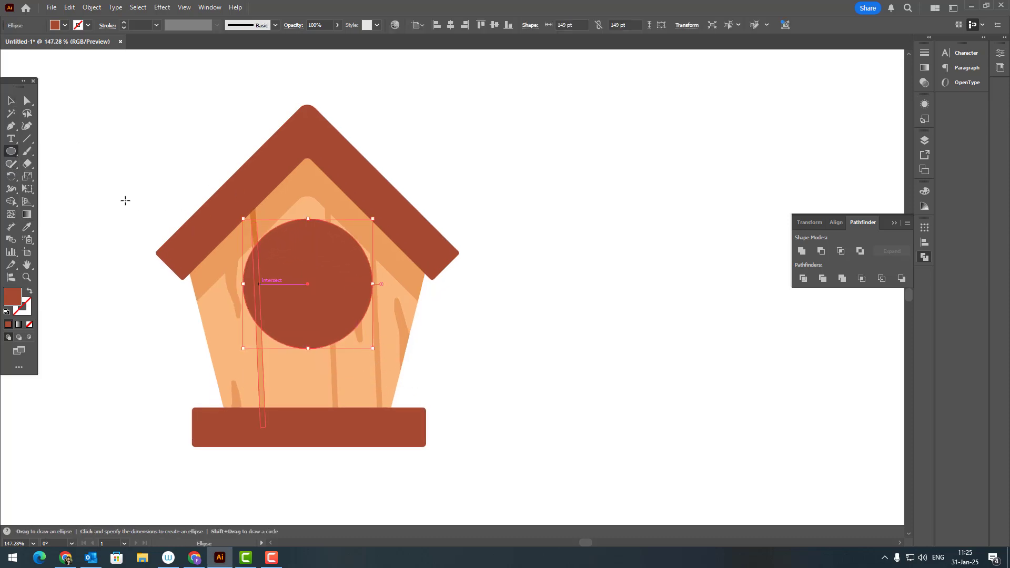
{"action": "key", "text": "v"}
{"action": "left_click_drag", "start_coordinate": [305, 303], "coordinate": [571, 304]}
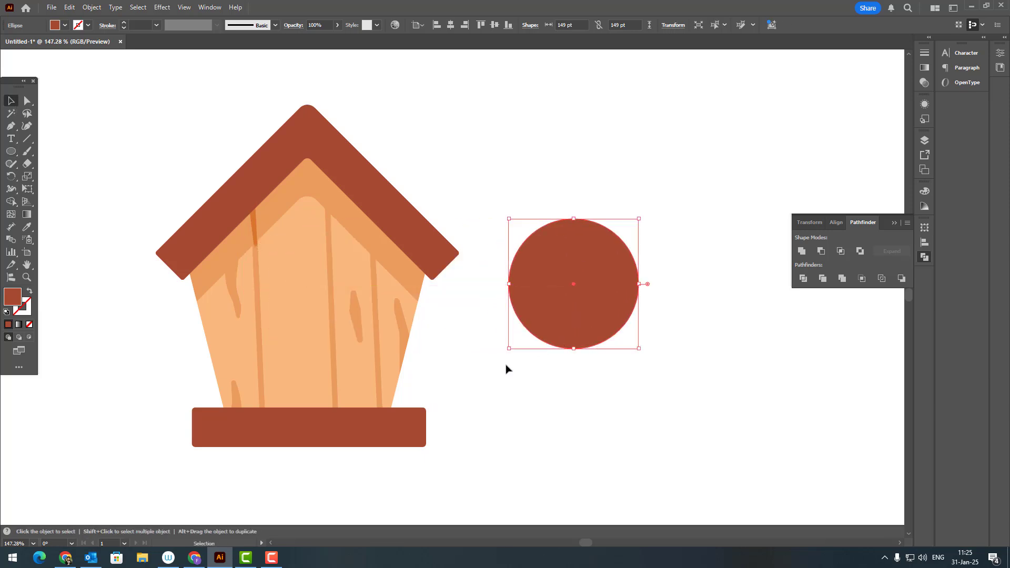
Step: Group the wall, shadow band, plank lines and grain marks together, leaving out the roof, base and circle
{"action": "left_click_drag", "start_coordinate": [174, 185], "coordinate": [264, 154]}
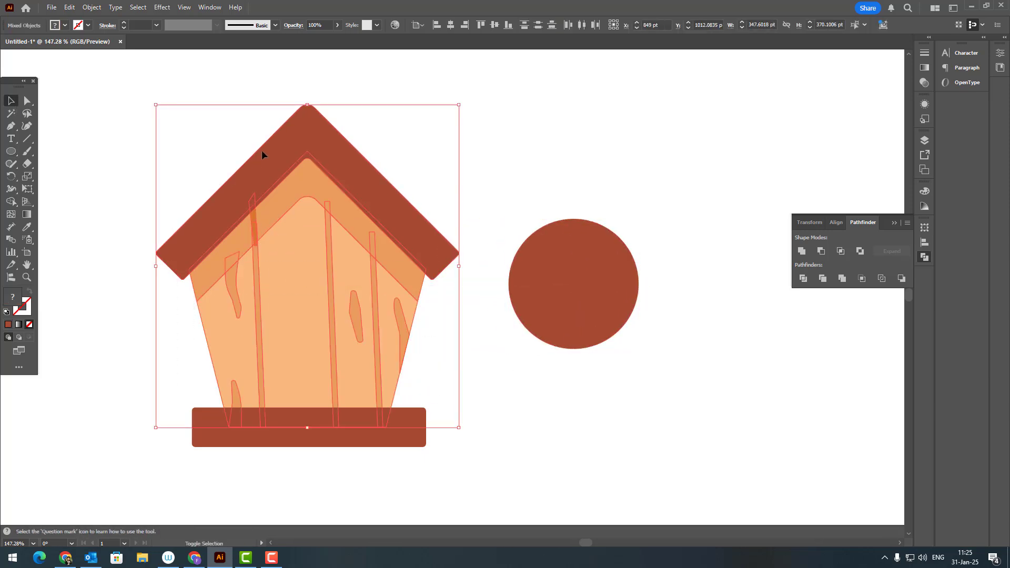
{"action": "left_click", "coordinate": [269, 157], "text": "shift"}
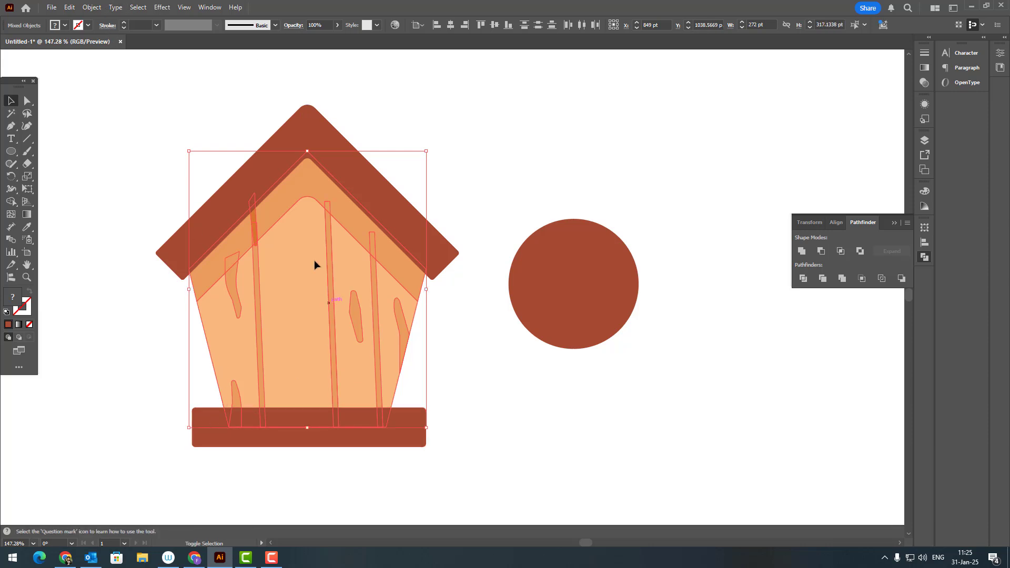
{"action": "left_click", "coordinate": [92, 7]}
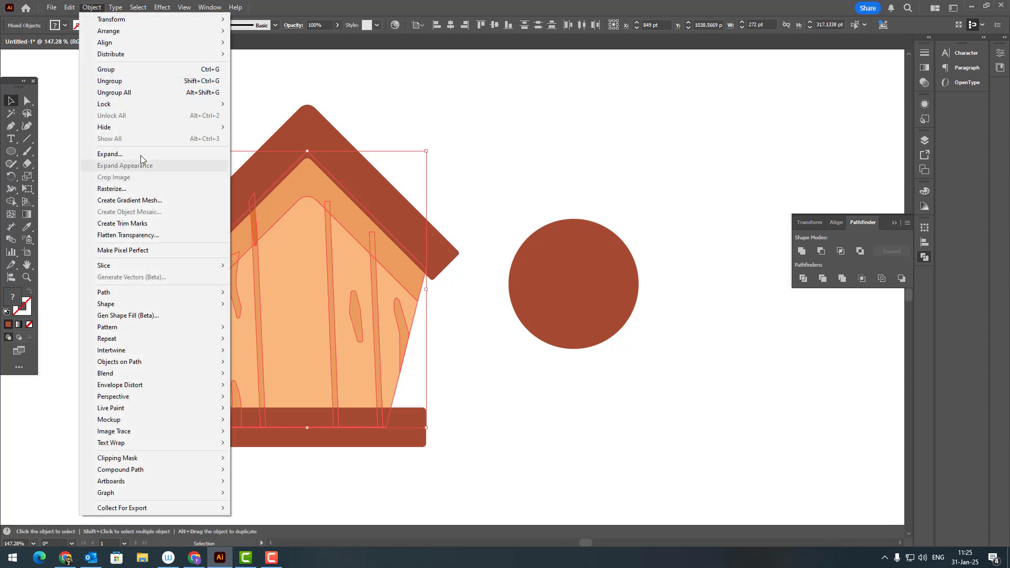
{"action": "left_click", "coordinate": [123, 80]}
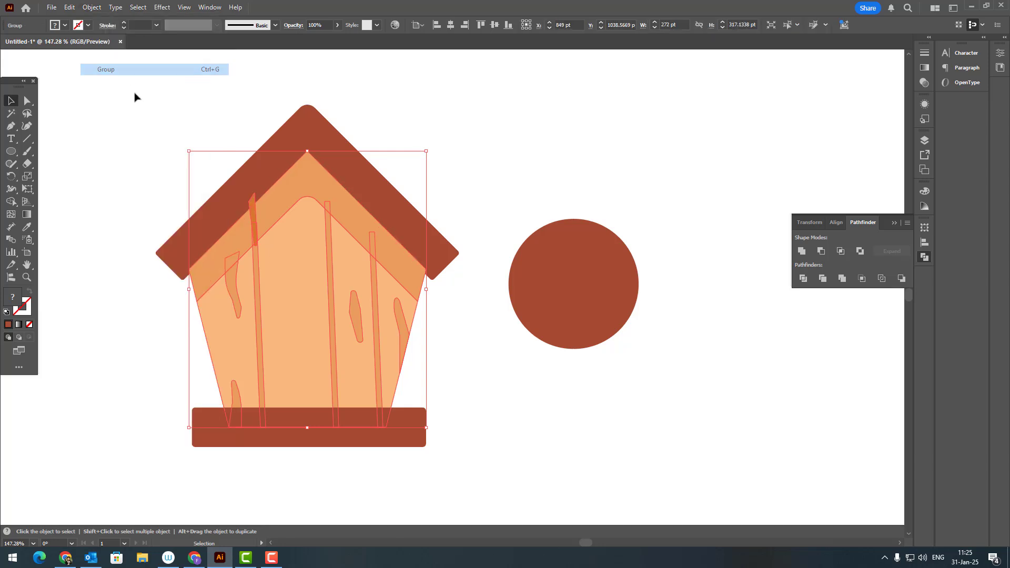
Step: Bring the roof to the front and align the roof, grouped body and base on their horizontal centers
{"action": "left_click", "coordinate": [304, 134]}
{"action": "left_click", "coordinate": [92, 8]}
{"action": "mouse_move", "coordinate": [126, 29]}
{"action": "left_click", "coordinate": [278, 31]}
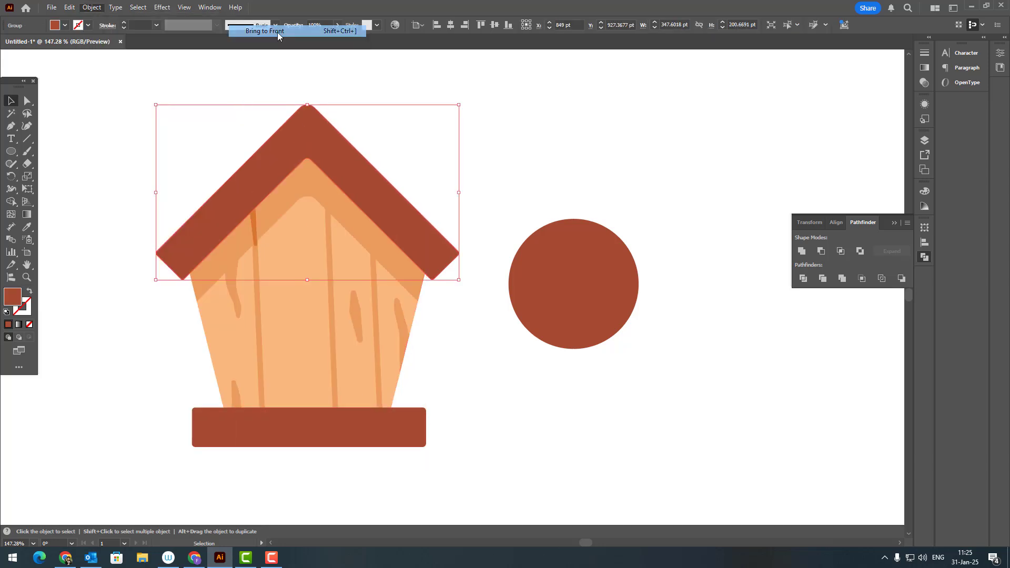
{"action": "left_click_drag", "start_coordinate": [388, 481], "coordinate": [106, 158]}
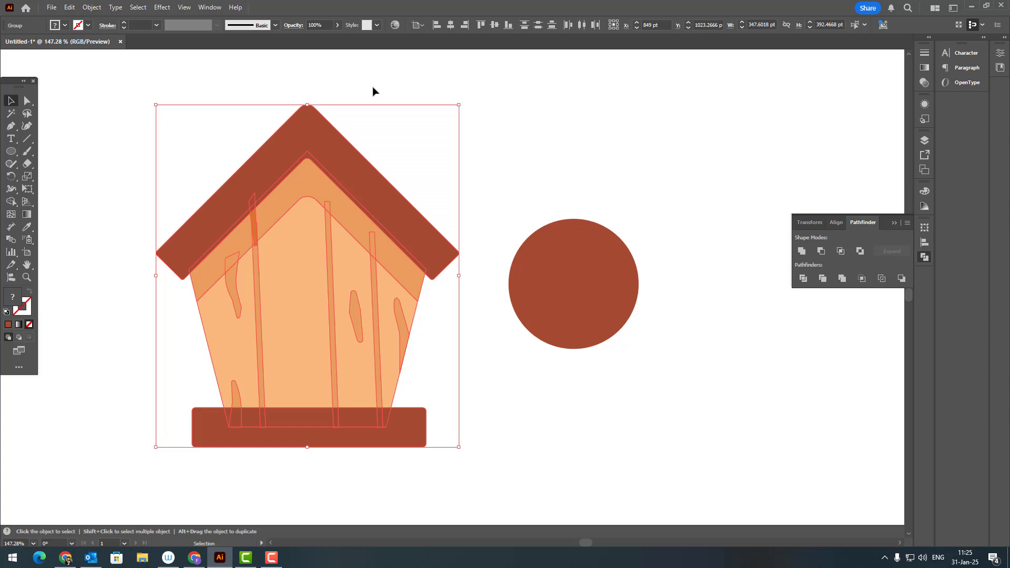
{"action": "left_click", "coordinate": [452, 27]}
Step: Move the brown circle onto the wall, centered below the roof peak and clear of the roof's inner edges
{"action": "left_click_drag", "start_coordinate": [623, 273], "coordinate": [489, 272]}
{"action": "left_click", "coordinate": [605, 314]}
{"action": "scroll", "coordinate": [579, 321], "scroll_direction": "right", "scroll_amount": 2}
{"action": "scroll", "coordinate": [579, 321], "scroll_direction": "down", "scroll_amount": 1}
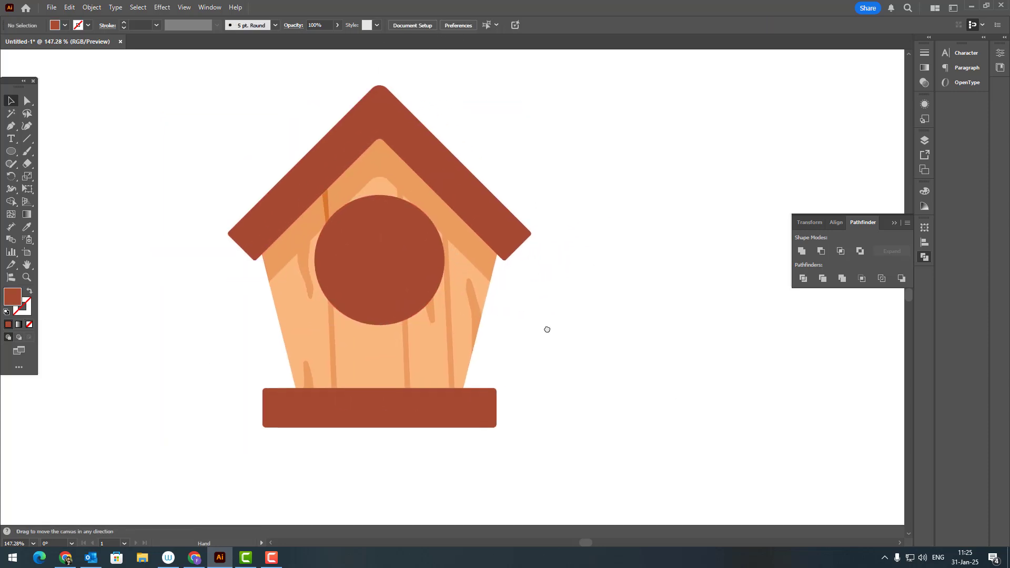
{"action": "left_click_drag", "start_coordinate": [408, 282], "coordinate": [409, 292]}
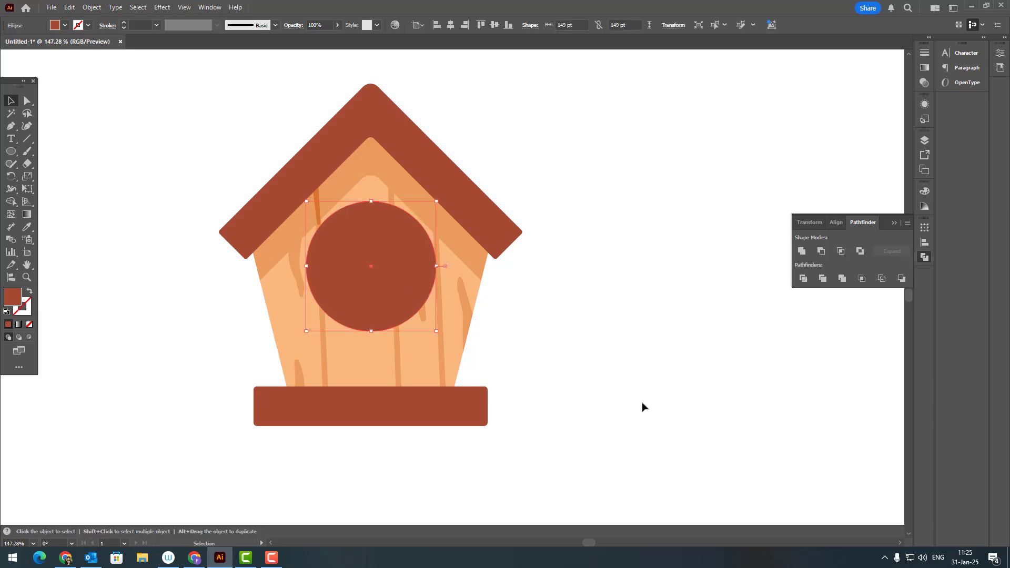
Step: Duplicate the brown circle in front of itself and scale the copy to 105 pt in diameter about its center
{"action": "left_click", "coordinate": [71, 9]}
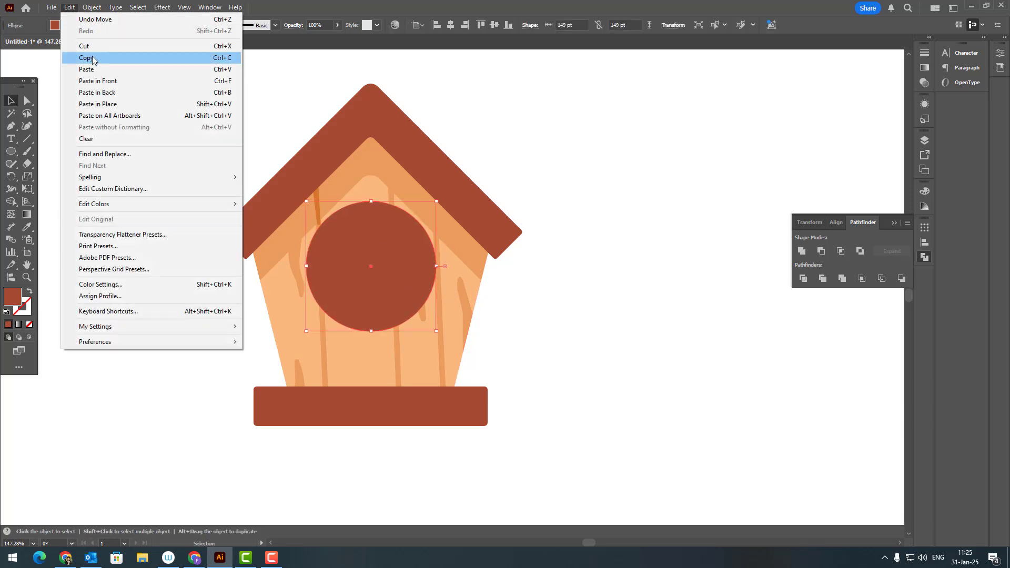
{"action": "left_click", "coordinate": [89, 58]}
{"action": "left_click", "coordinate": [70, 7]}
{"action": "left_click", "coordinate": [98, 80]}
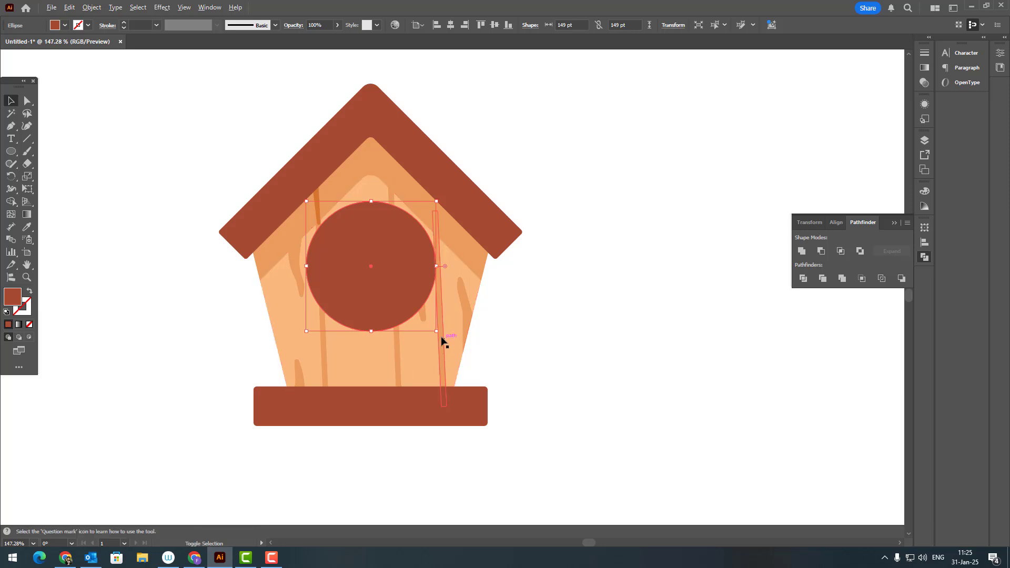
{"action": "left_click_drag", "start_coordinate": [437, 332], "coordinate": [419, 313]}
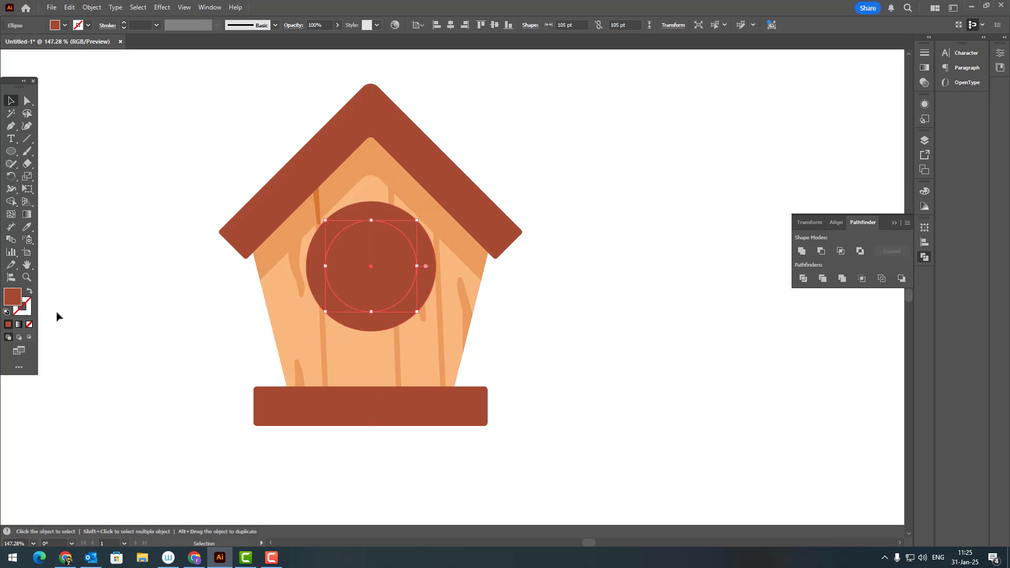
Step: Fill the inner circle with dark brown #49322E
{"action": "double_click", "coordinate": [7, 299]}
{"action": "left_click", "coordinate": [726, 193]}
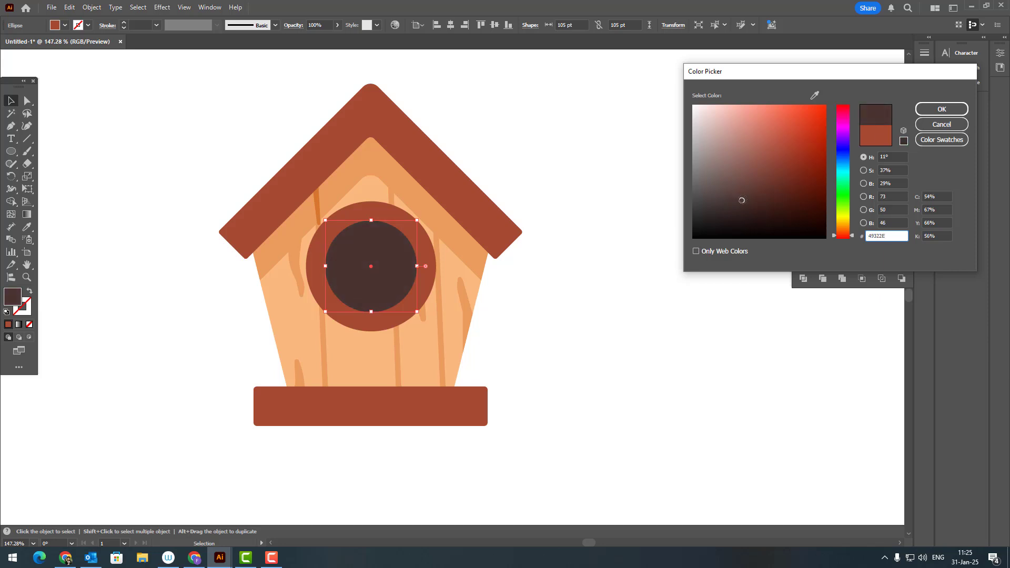
{"action": "left_click", "coordinate": [942, 109]}
{"action": "left_click", "coordinate": [729, 309]}
Step: Draw a 51 pt circle between the entrance ring and the base, and fill it with the base's brown
{"action": "scroll", "coordinate": [602, 305], "scroll_direction": "down", "scroll_amount": 1}
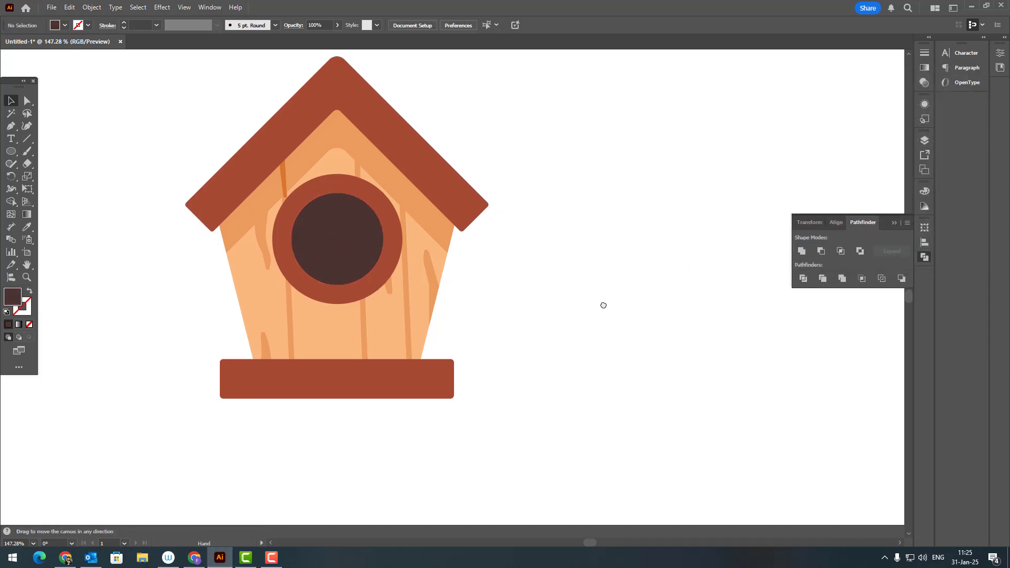
{"action": "left_click", "coordinate": [8, 156]}
{"action": "mouse_move", "coordinate": [334, 330]}
{"action": "left_mouse_down"}
{"action": "mouse_move", "coordinate": [361, 356]}
{"action": "mouse_move", "coordinate": [375, 353]}
{"action": "left_mouse_up"}
{"action": "left_click", "coordinate": [27, 227]}
{"action": "left_click", "coordinate": [365, 372]}
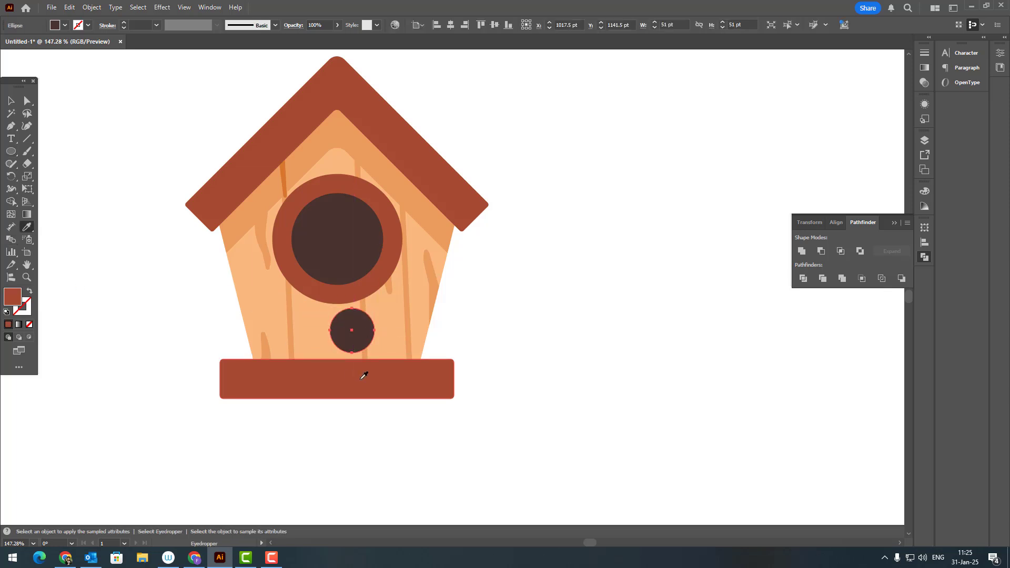
Step: Select all parts of the birdhouse and align them on their horizontal centers so the small circle sits in the middle
{"action": "key", "text": "z"}
{"action": "left_click", "coordinate": [329, 302]}
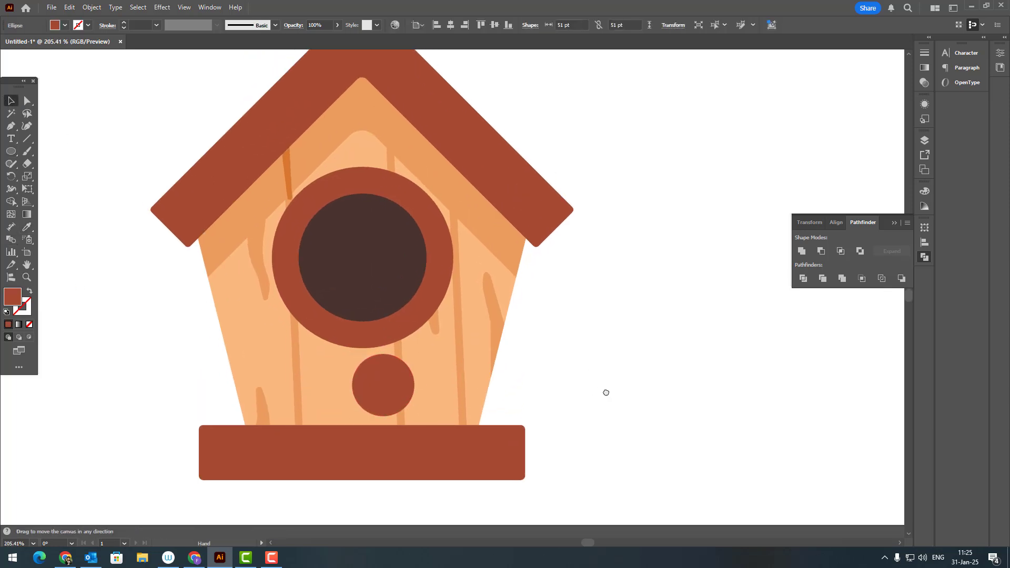
{"action": "left_click", "coordinate": [600, 377], "text": "alt"}
{"action": "left_click", "coordinate": [9, 104]}
{"action": "left_click_drag", "start_coordinate": [274, 146], "coordinate": [622, 462]}
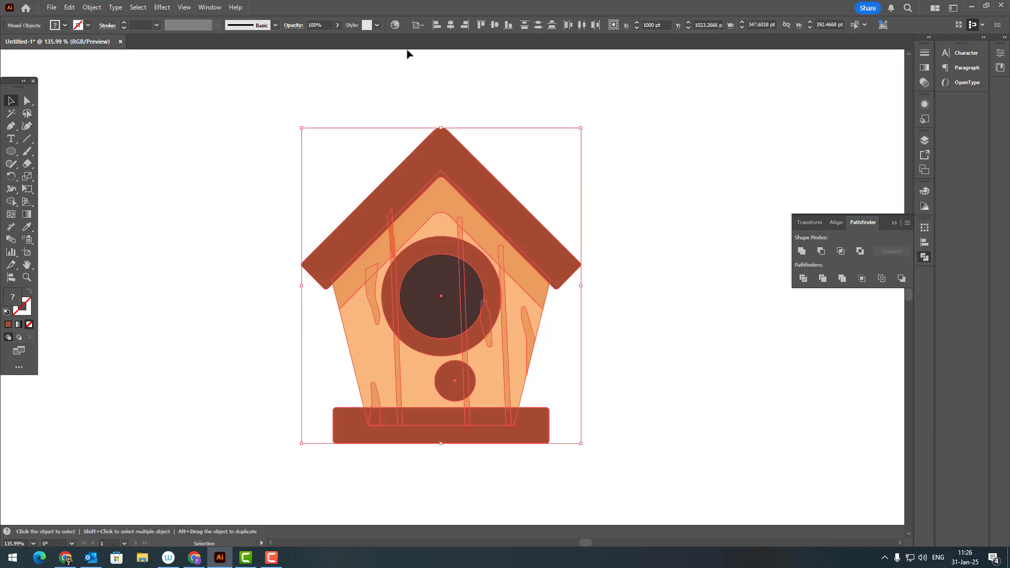
{"action": "left_click", "coordinate": [451, 29]}
{"action": "left_click", "coordinate": [670, 356]}
Step: Draw a 51 × 44 pt rectangle as wide as the small circle, from the circle's middle down into the base
{"action": "key", "text": "z"}
{"action": "left_click", "coordinate": [677, 435]}
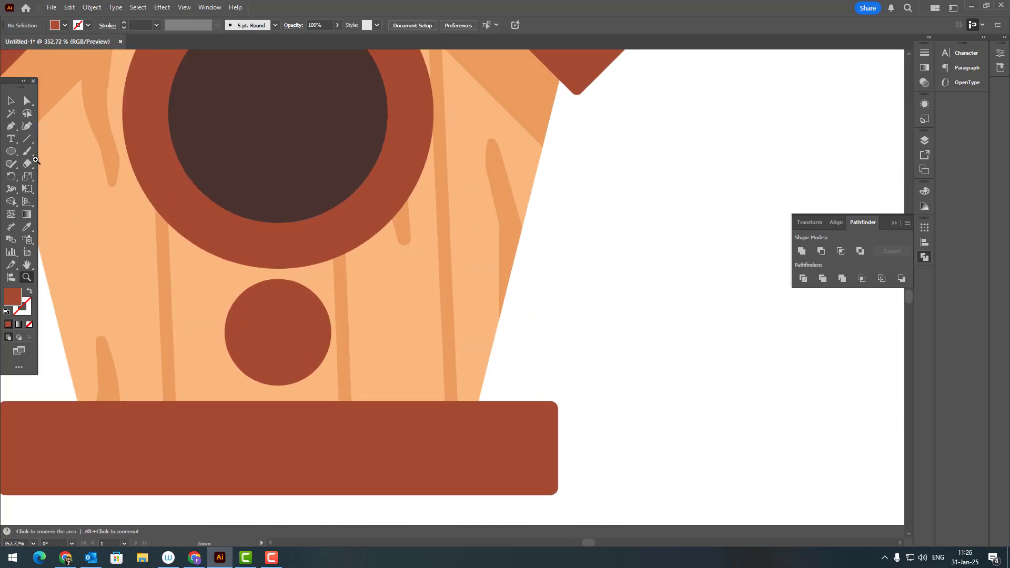
{"action": "left_click_drag", "start_coordinate": [11, 151], "coordinate": [48, 150]}
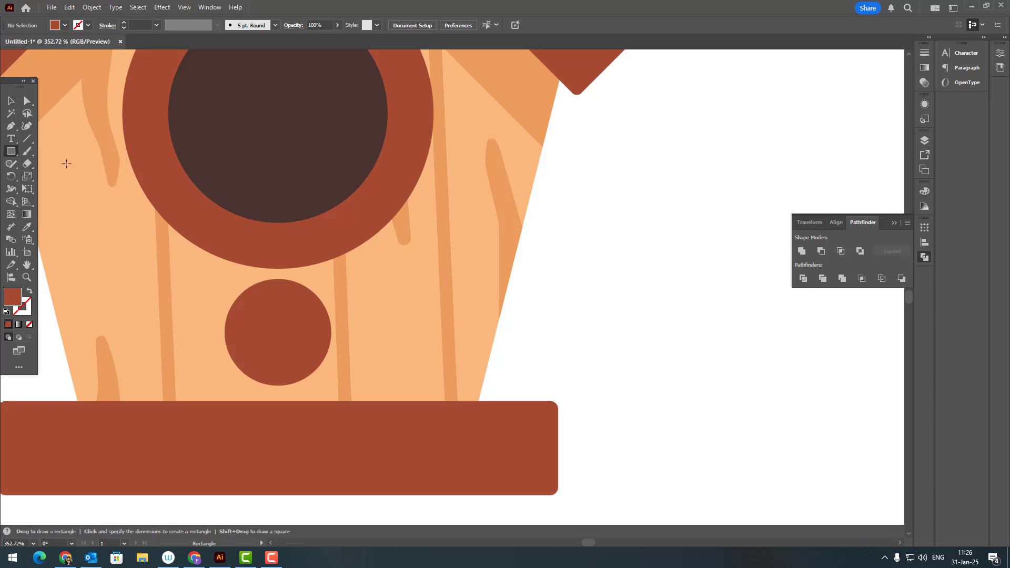
{"action": "left_click_drag", "start_coordinate": [226, 333], "coordinate": [331, 423]}
Step: Fill the new rectangle with the orange sampled from the wood grain
{"action": "left_click", "coordinate": [27, 230]}
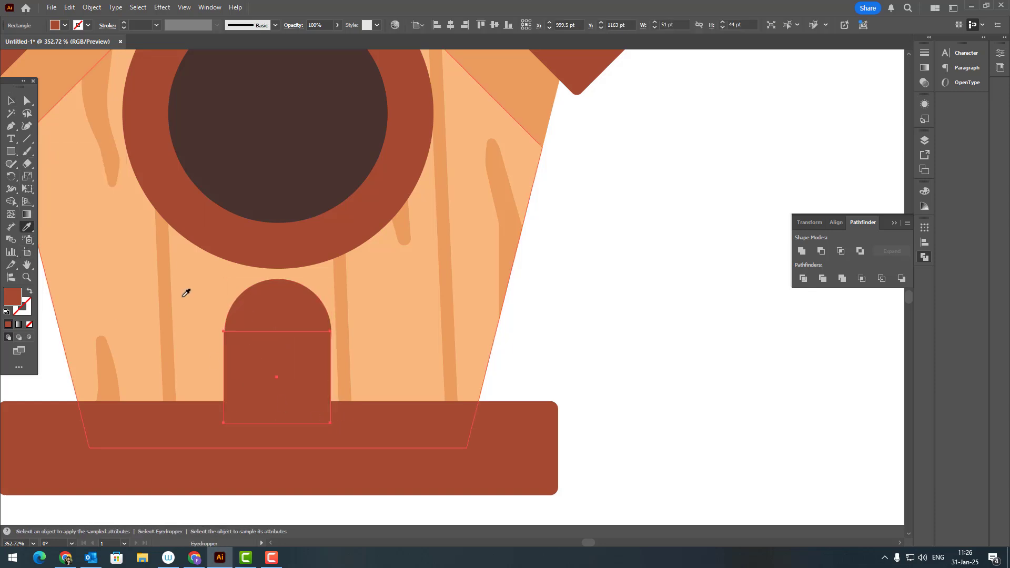
{"action": "left_click", "coordinate": [174, 289]}
{"action": "key", "text": "ctrl+minus"}
Step: Bring the small circle and the base to the front so they overlap the orange rectangle
{"action": "left_click", "coordinate": [11, 101]}
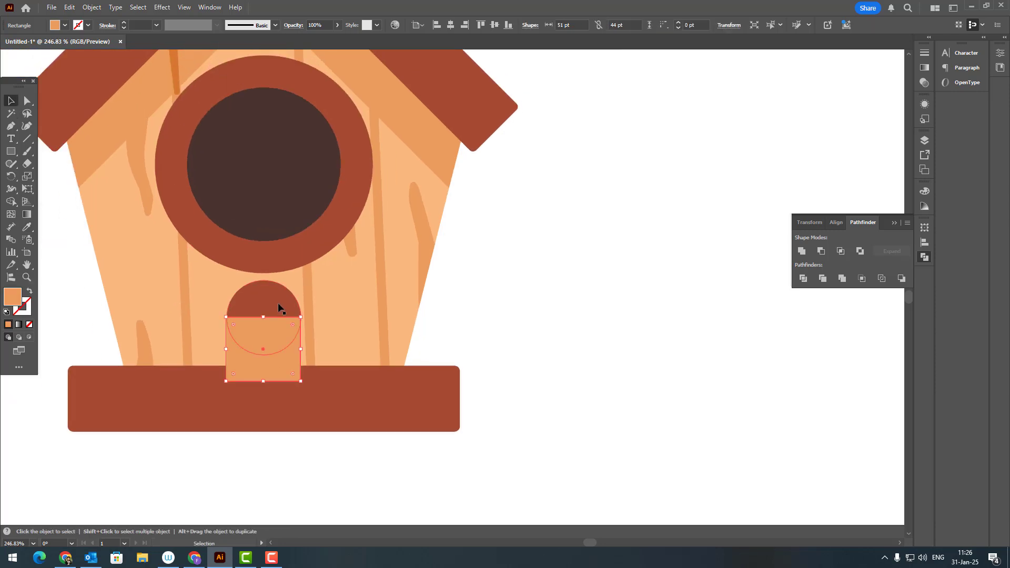
{"action": "left_click", "coordinate": [280, 305]}
{"action": "left_click", "coordinate": [361, 401], "text": "shift"}
{"action": "left_click", "coordinate": [92, 7]}
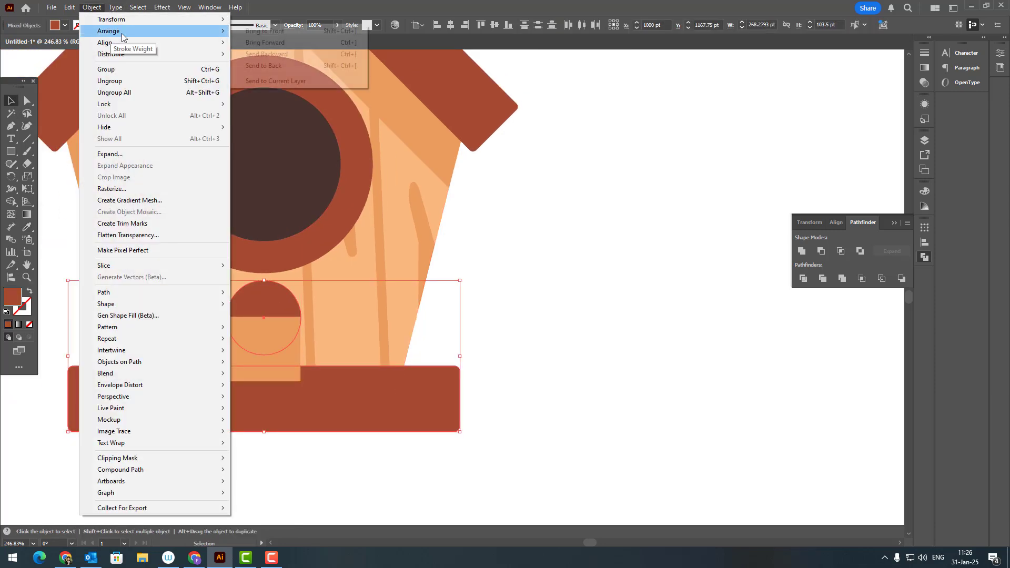
{"action": "left_click", "coordinate": [252, 32]}
Step: Nudge the base slightly upward, select all the birdhouse parts and align them on their horizontal centers
{"action": "key", "text": "ctrl+0"}
{"action": "left_click_drag", "start_coordinate": [514, 378], "coordinate": [520, 375]}
{"action": "left_click_drag", "start_coordinate": [593, 439], "coordinate": [192, 105]}
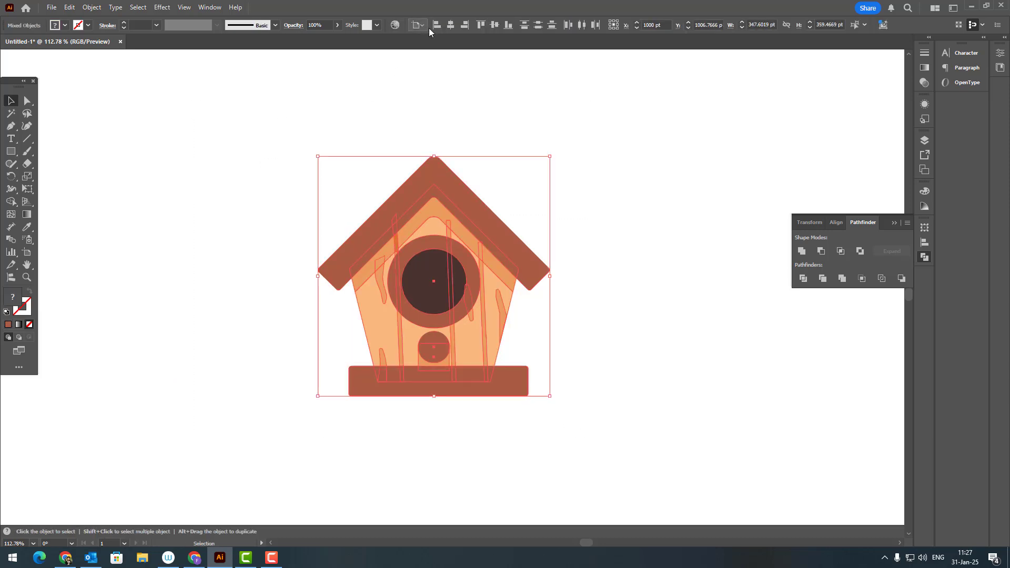
Step: Group all the selected birdhouse parts and deselect them
{"action": "left_click", "coordinate": [92, 7]}
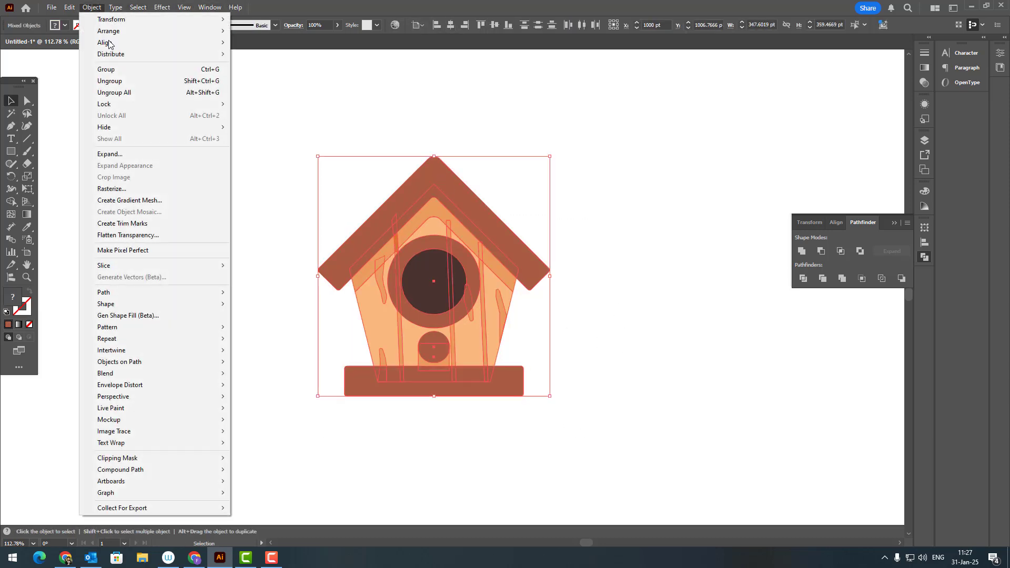
{"action": "left_click", "coordinate": [116, 71]}
{"action": "left_click", "coordinate": [165, 251]}
{"action": "left_click", "coordinate": [24, 101]}
{"action": "left_click", "coordinate": [495, 390]}
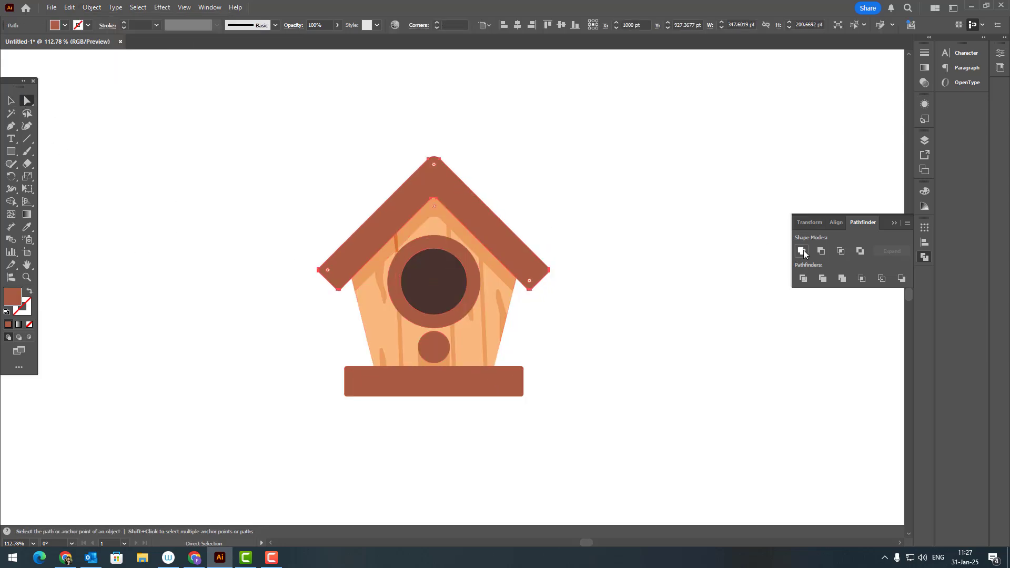
{"action": "left_click", "coordinate": [6, 100]}
{"action": "left_click", "coordinate": [202, 164]}
Step: Enlarge the grouped birdhouse proportionally about its center by roughly a third, and deselect it
{"action": "left_click", "coordinate": [503, 368]}
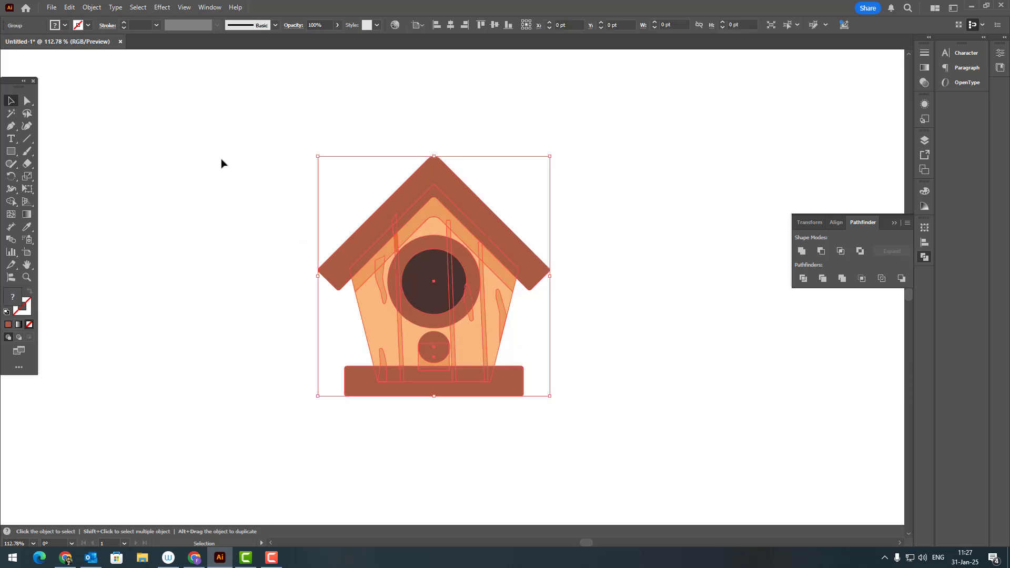
{"action": "left_click_drag", "start_coordinate": [550, 396], "coordinate": [659, 428]}
{"action": "left_click", "coordinate": [658, 428]}
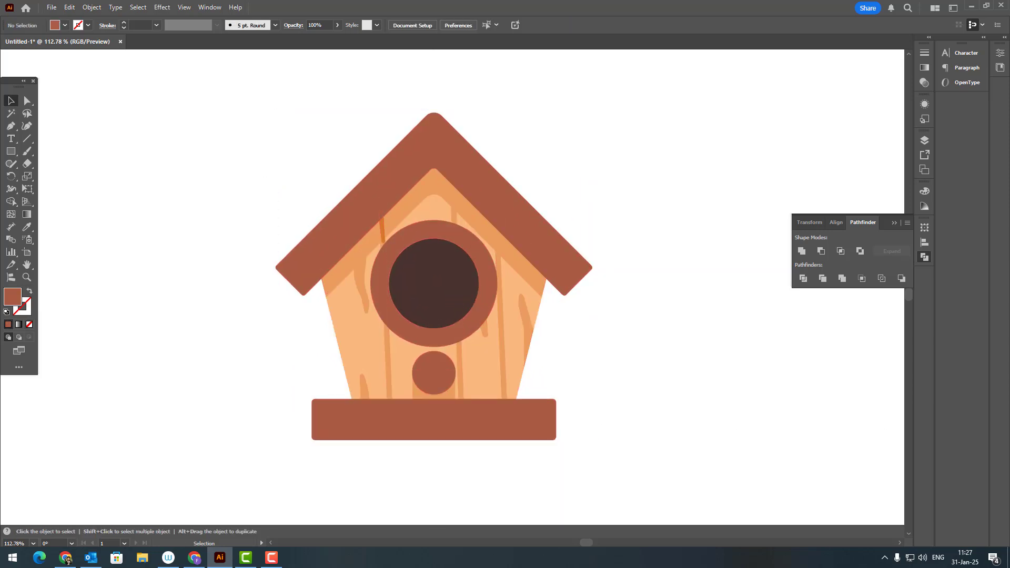